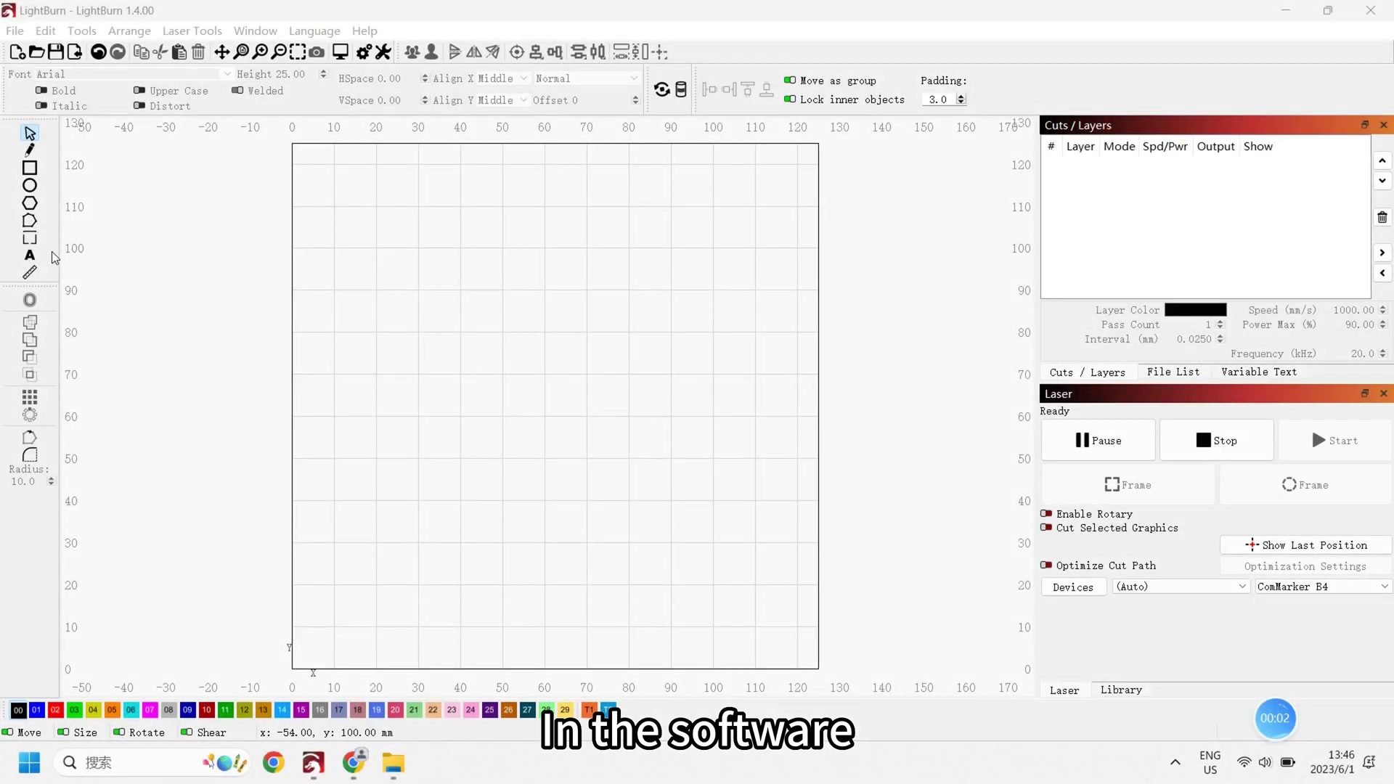
Type the word 'beautiful' as text at the centre of the canvas.
left_click(29, 255)
left_click(497, 407)
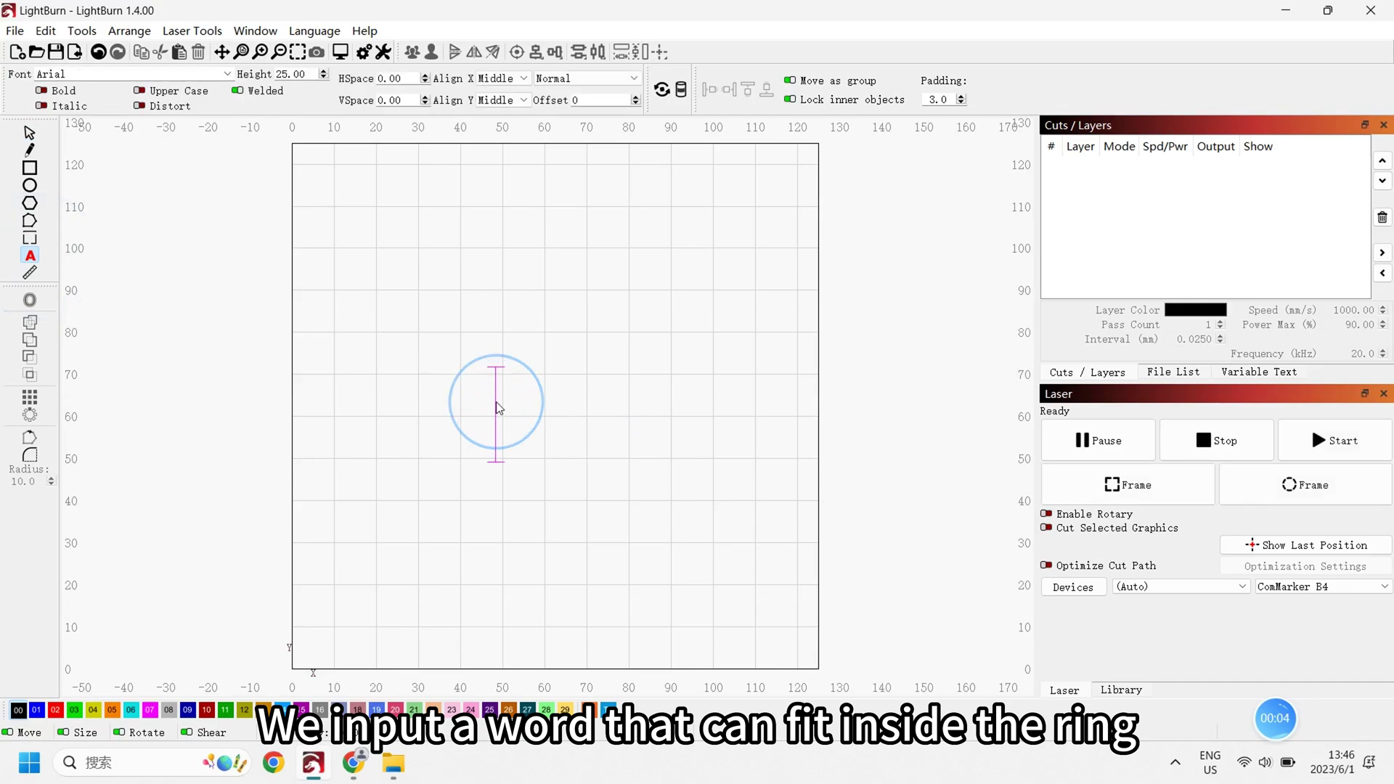
type("b")
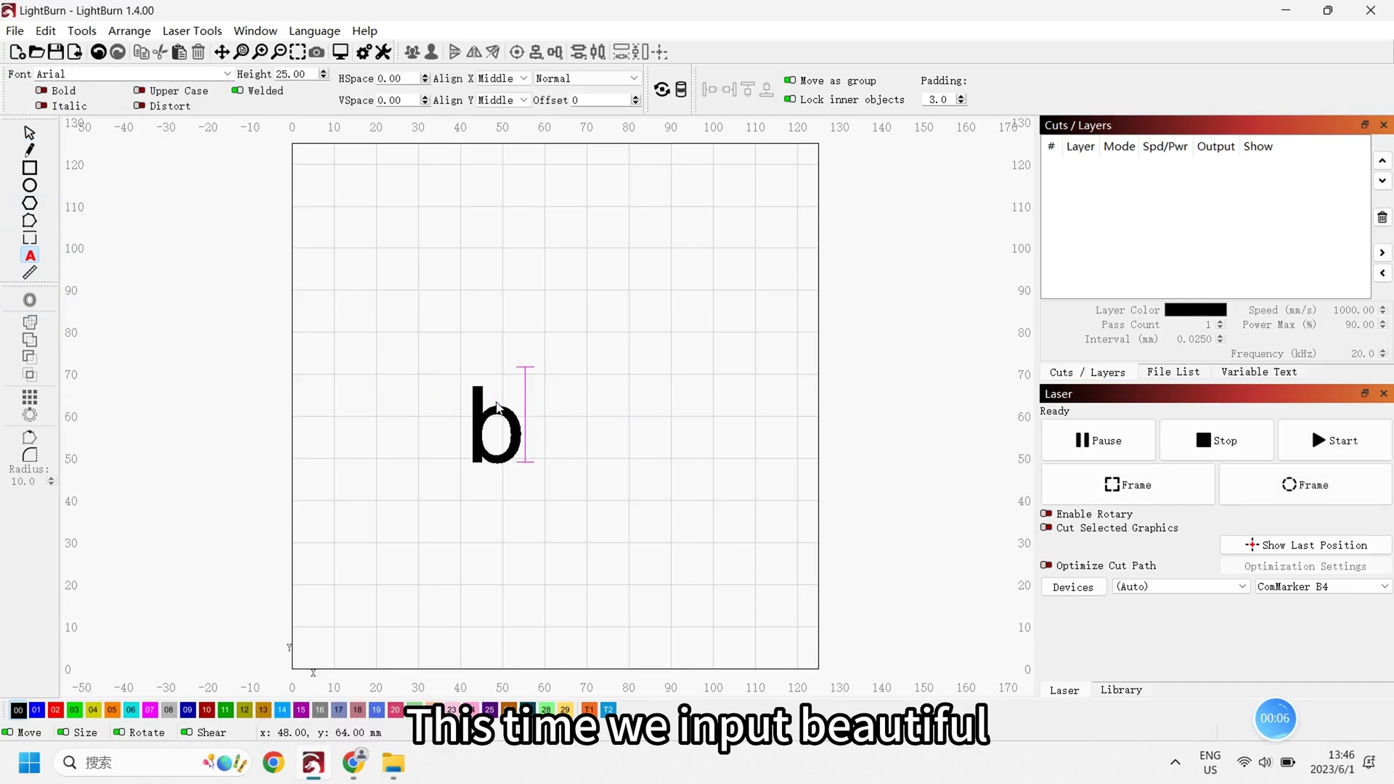
type("eau")
key("BackSpace")
type("au")
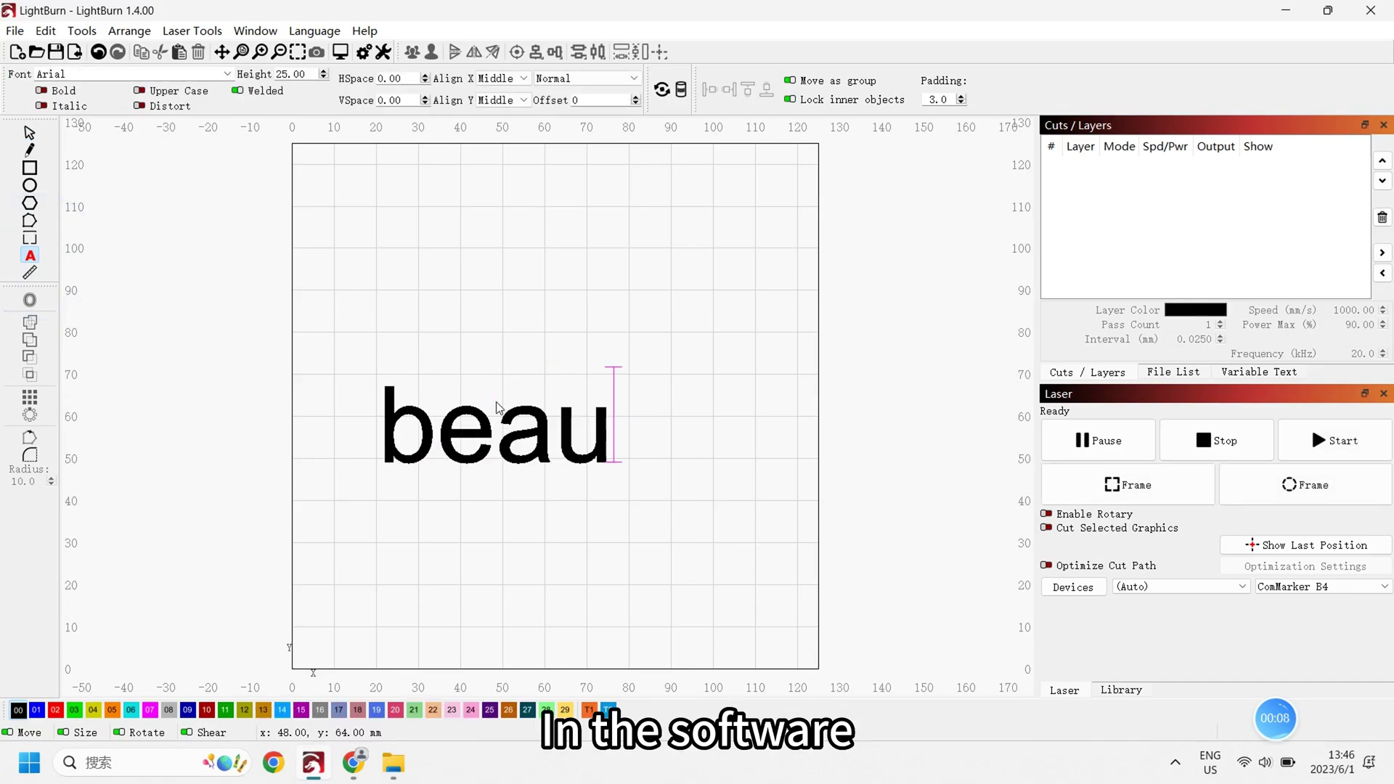
type("tiful")
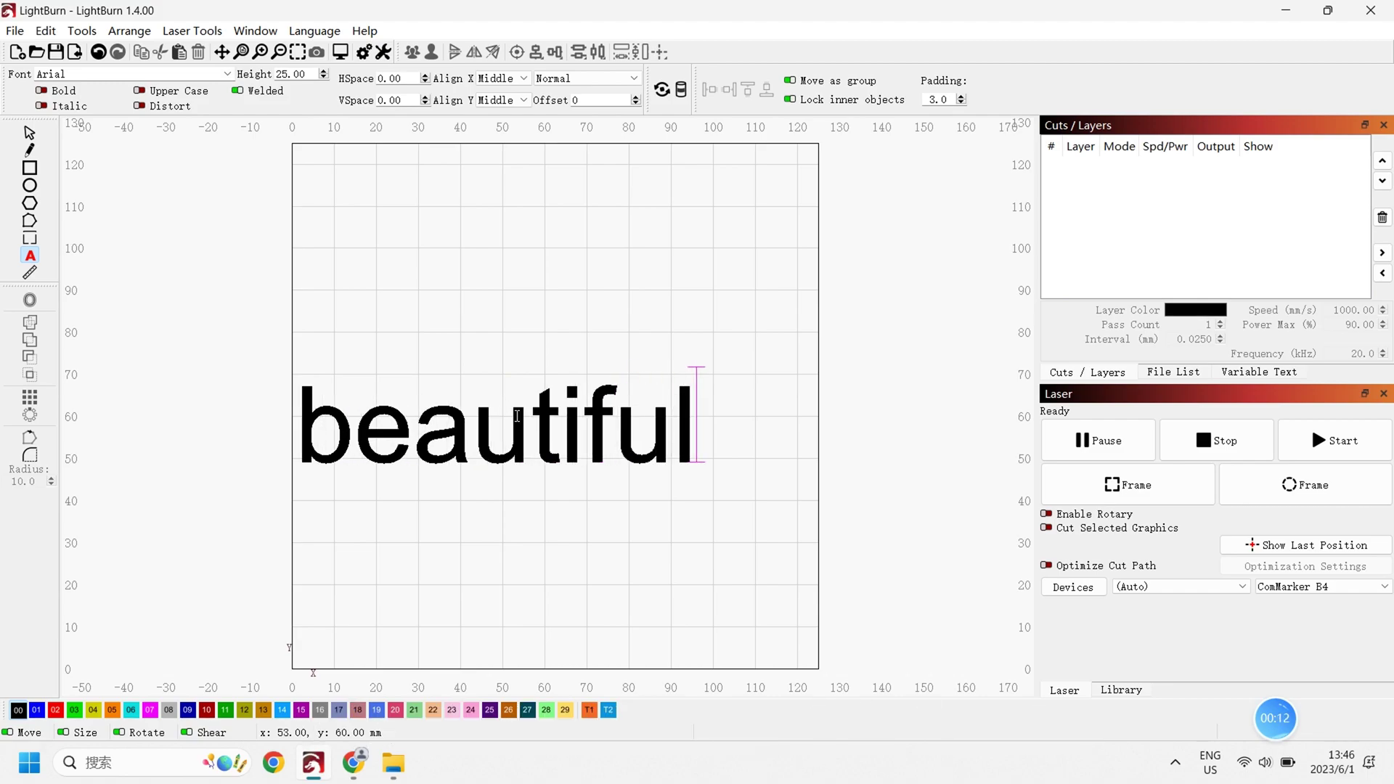
Make the text Calibri Light at 12.50 mm height and shift it slightly up and right.
left_click(30, 133)
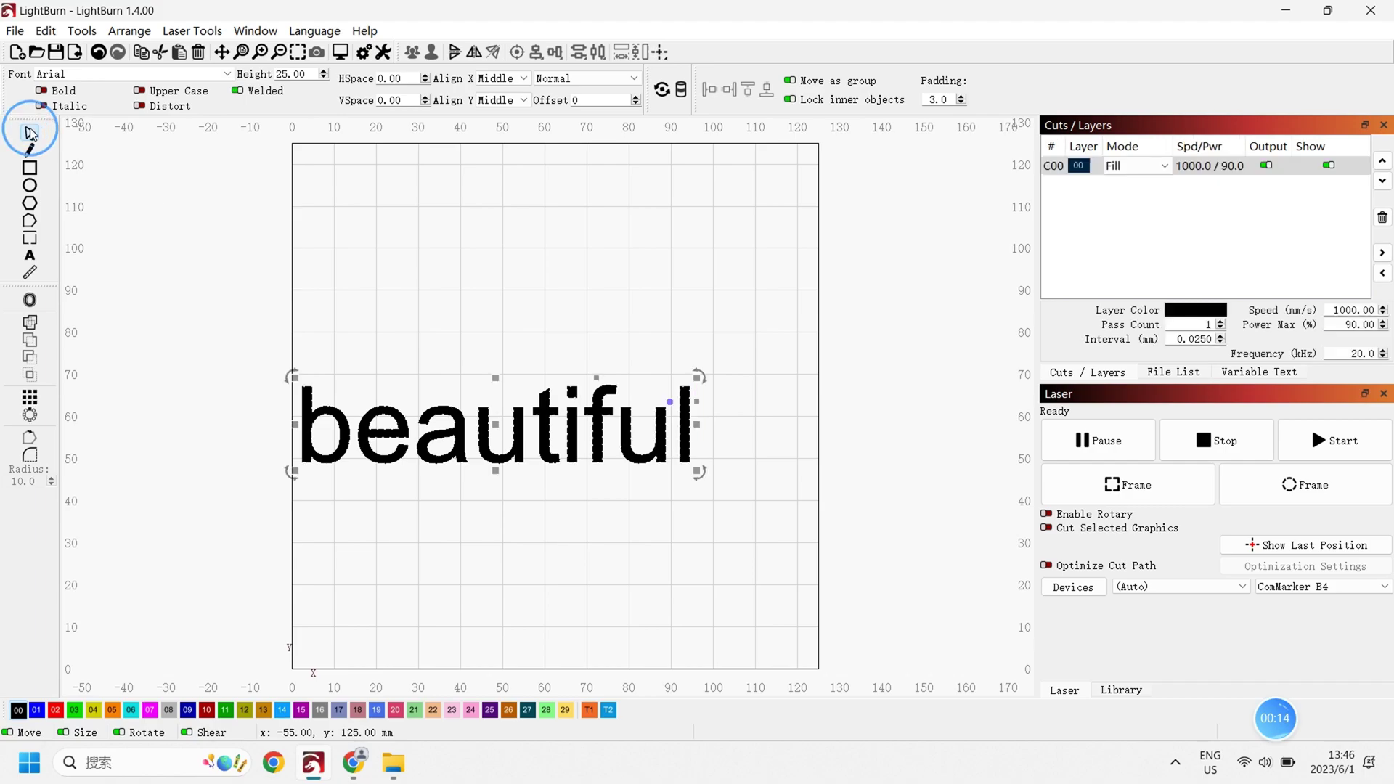
left_click(228, 74)
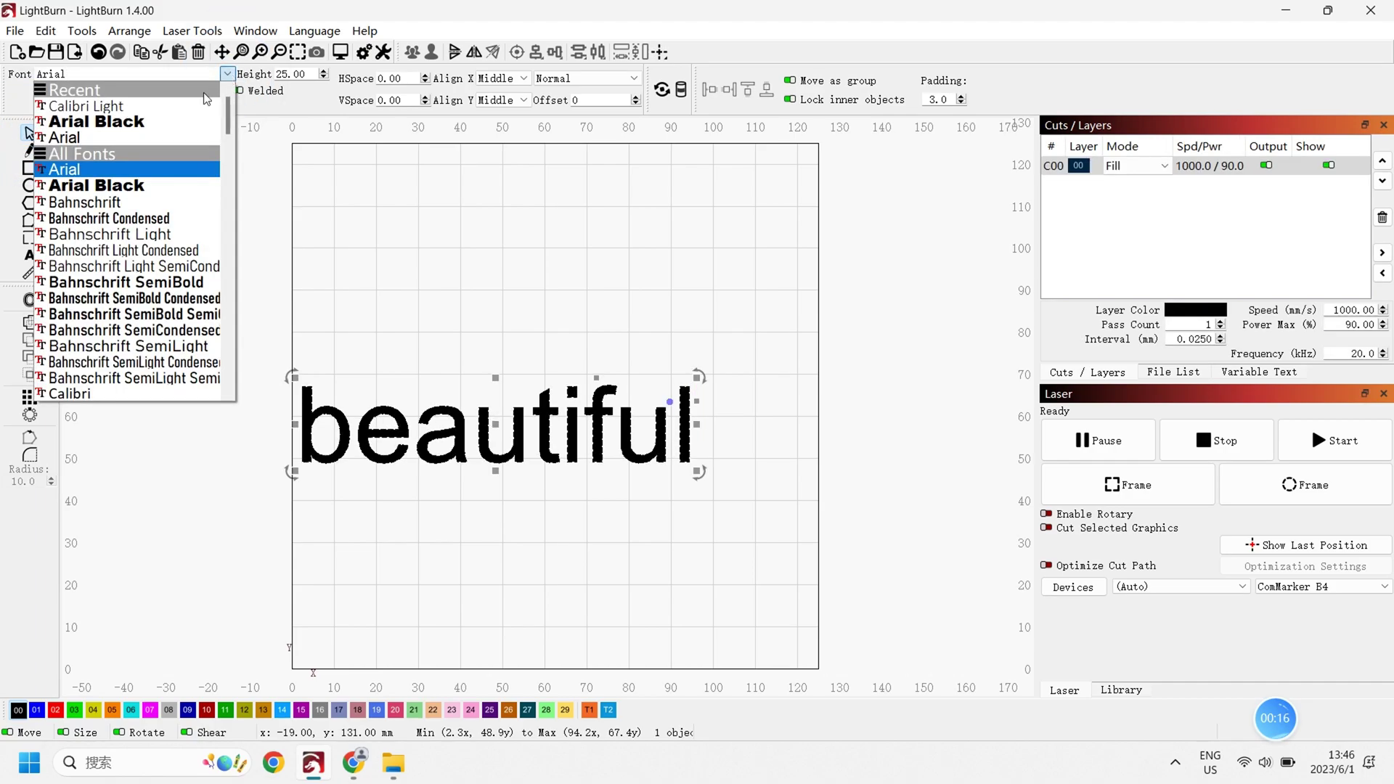
left_click(144, 107)
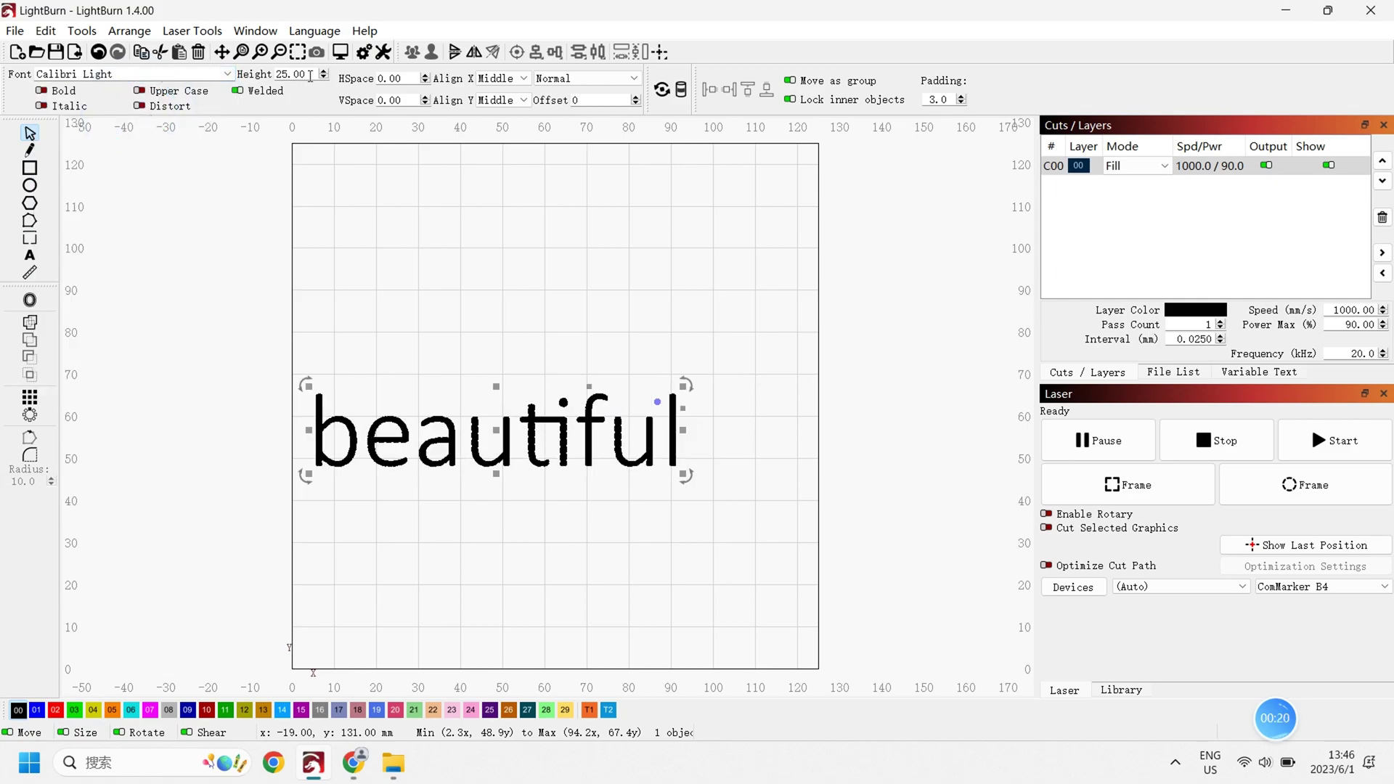
left_click(323, 80)
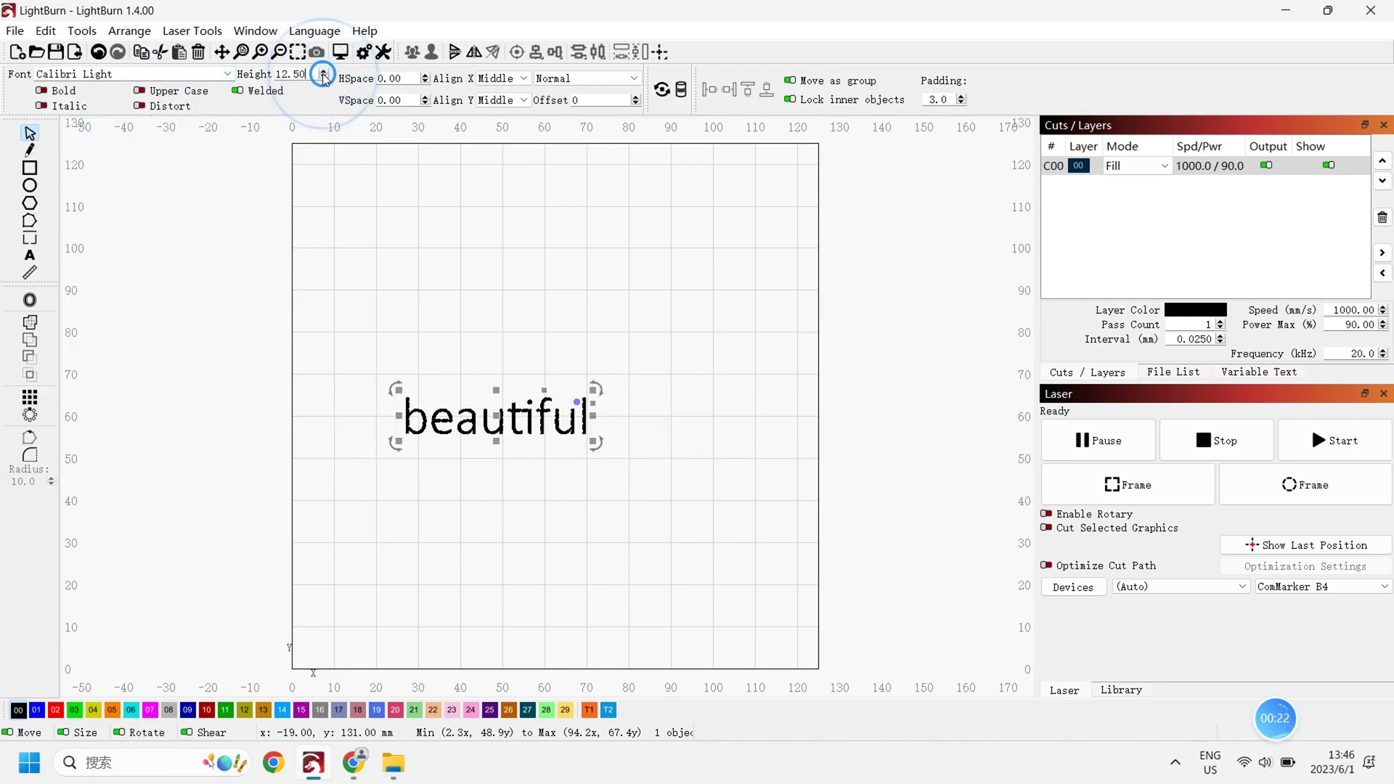
left_click_drag(430, 418, 496, 399)
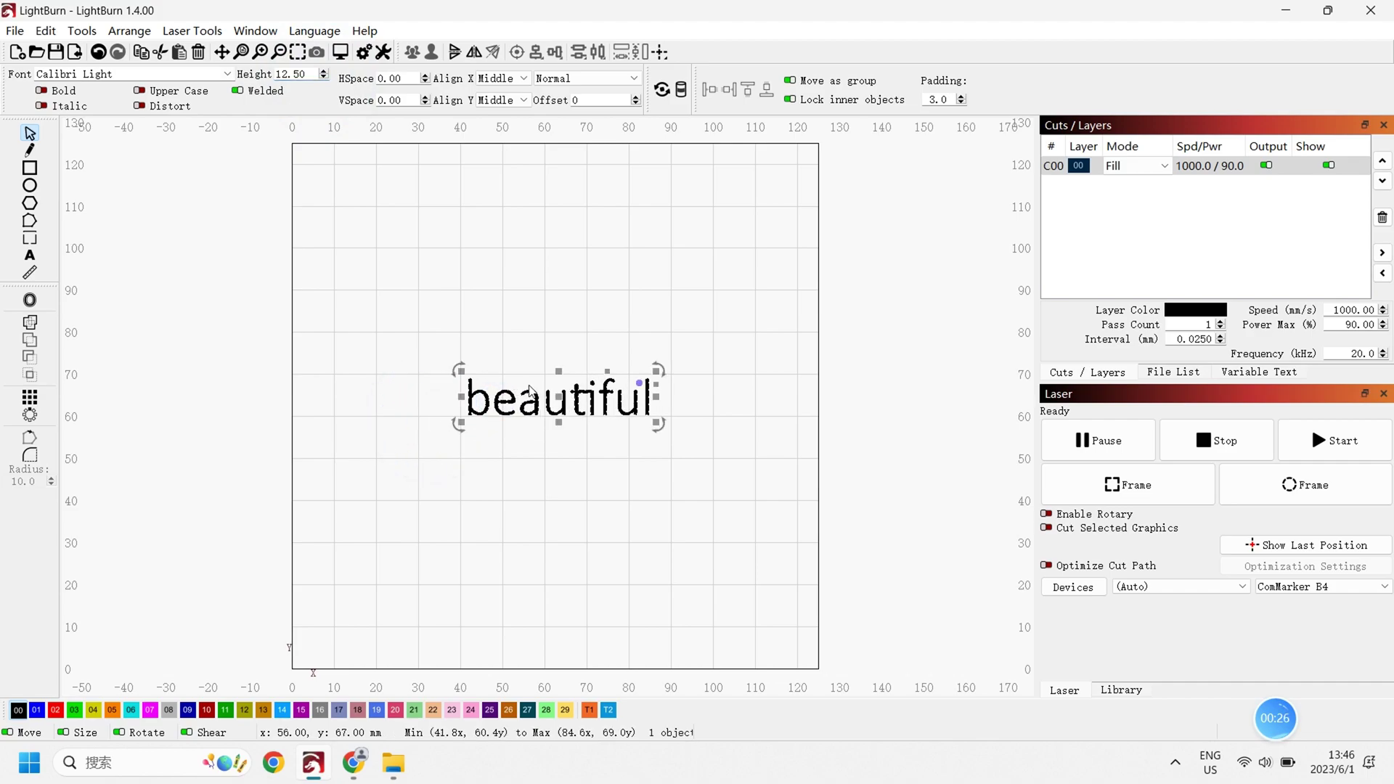
Switch the text layer's mode to Line, then back to Fill.
left_click(1154, 171)
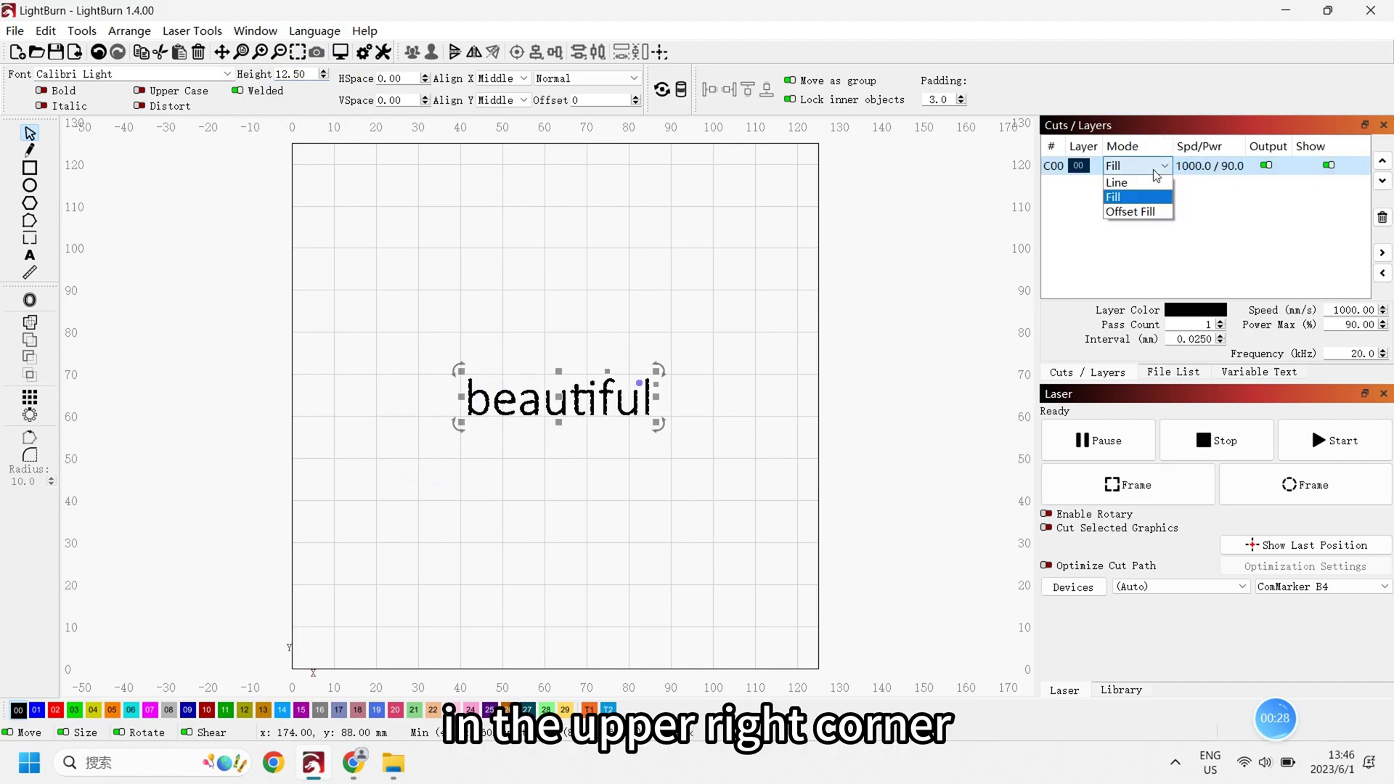
left_click(1155, 183)
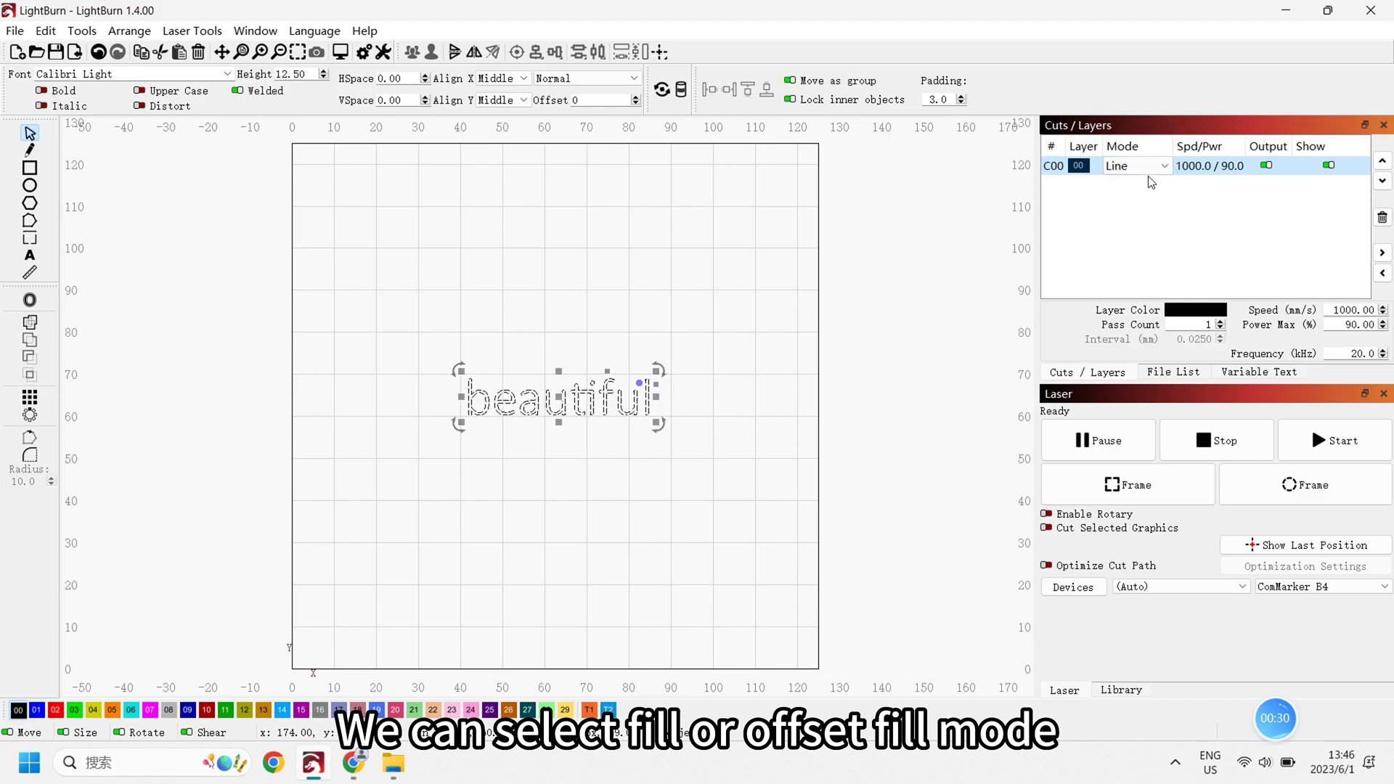
left_click(1152, 166)
left_click(1136, 197)
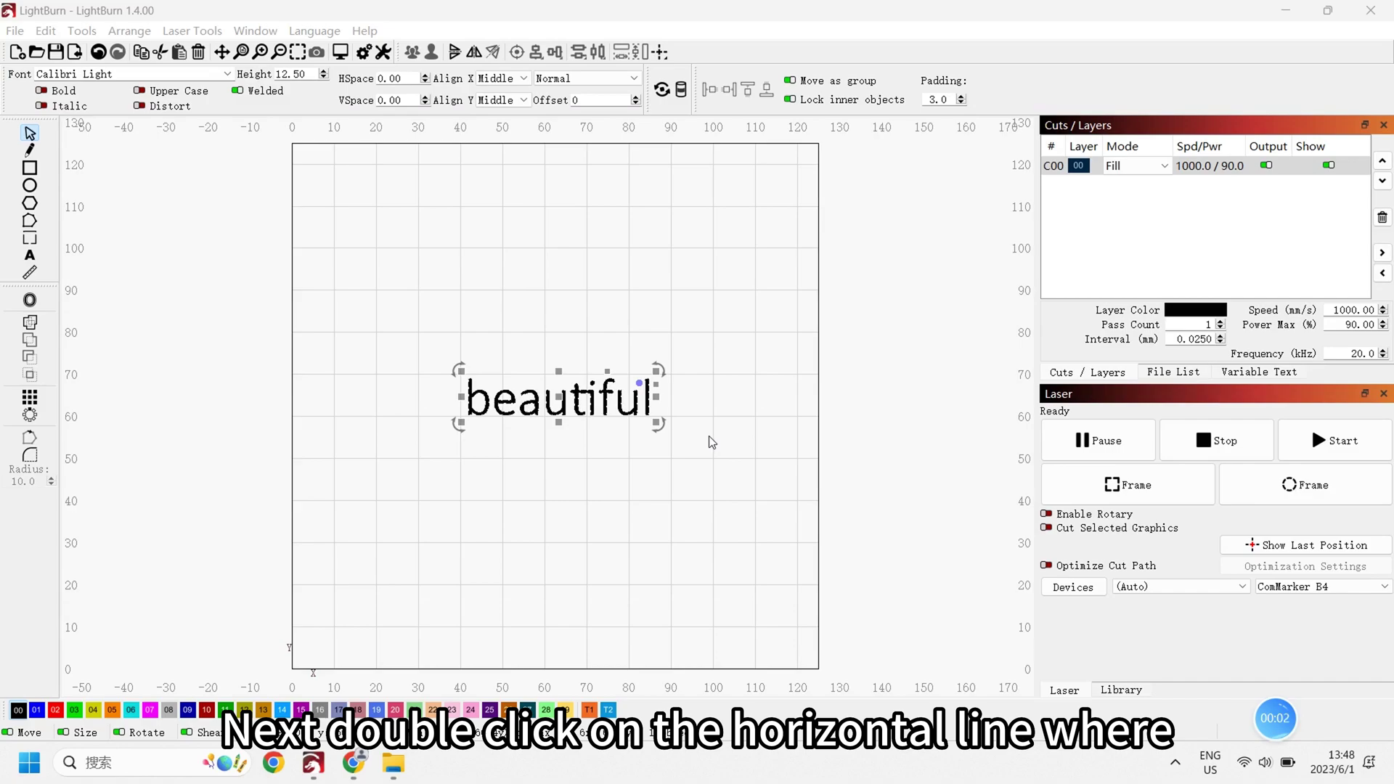
double_click(1101, 172)
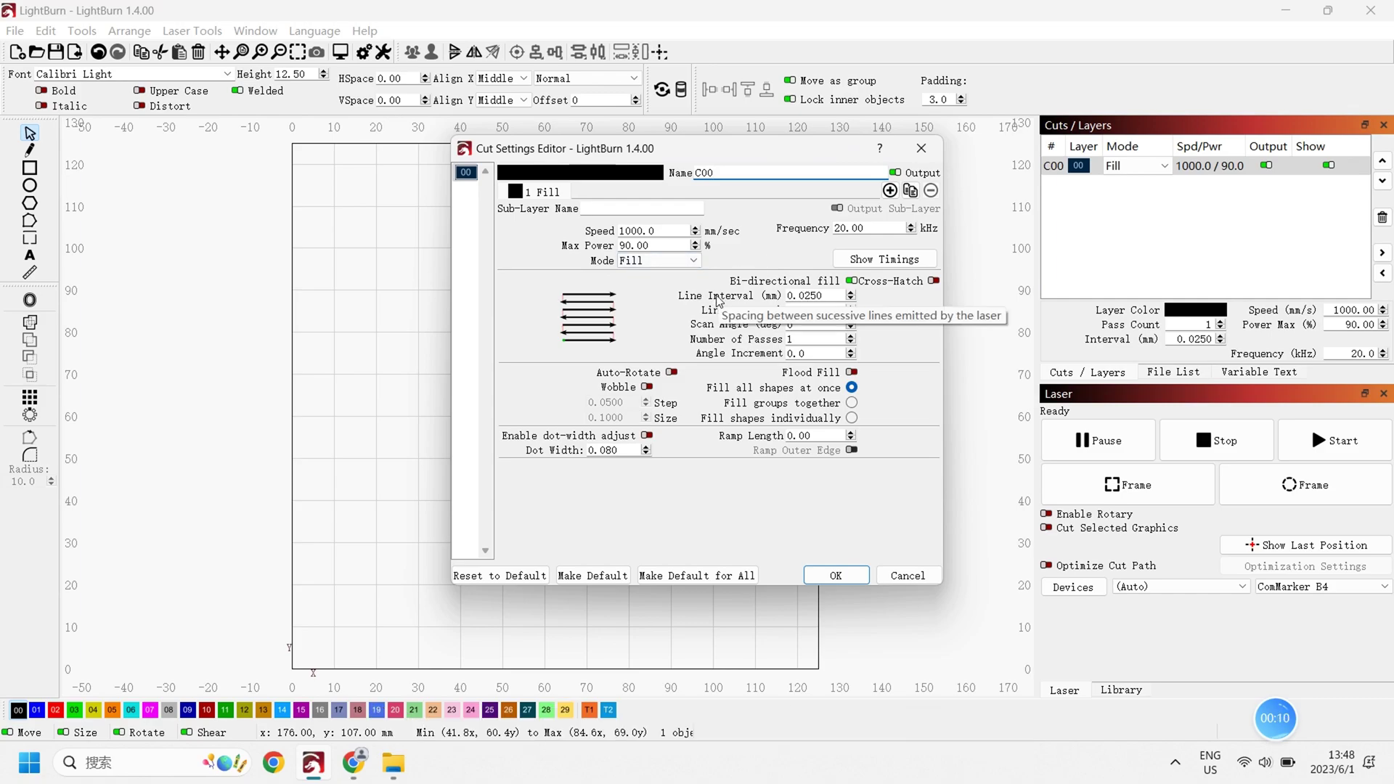
left_click(607, 239)
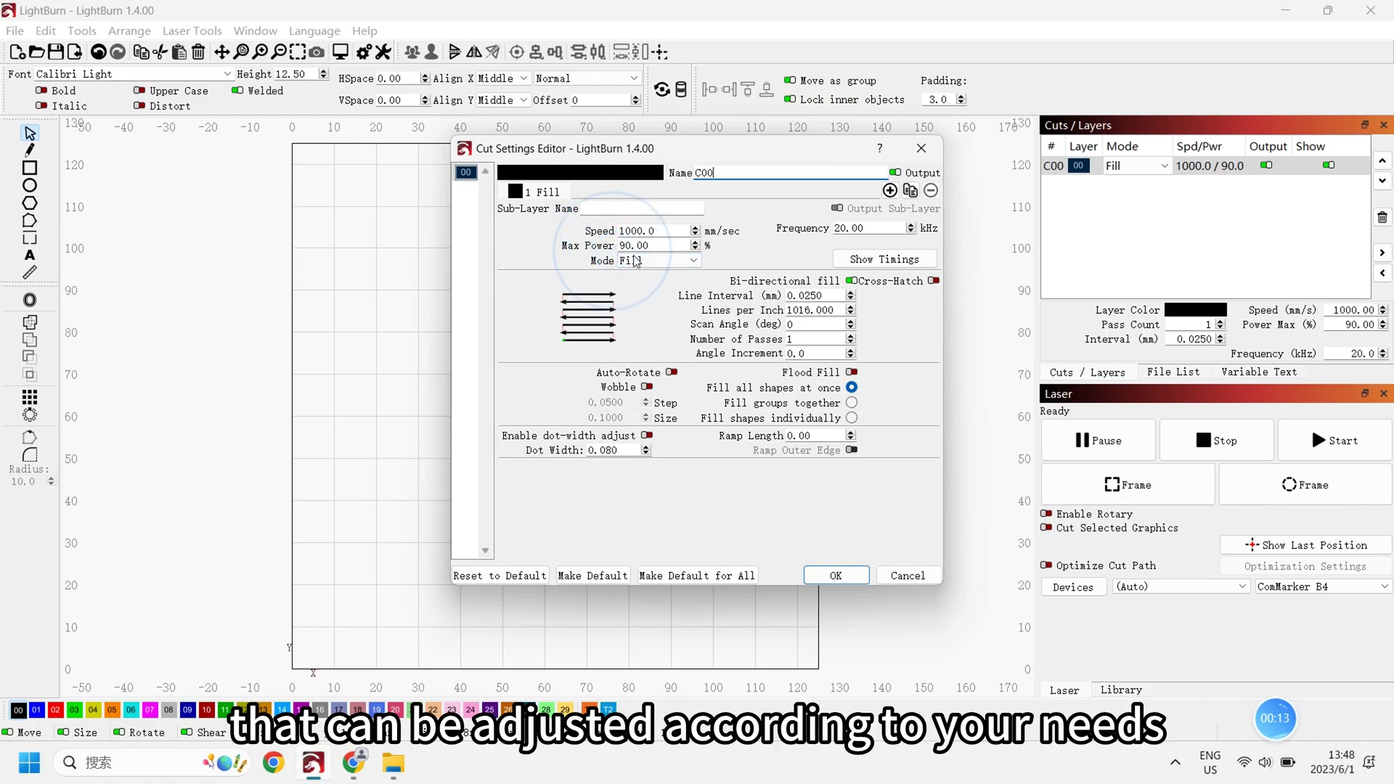
left_click(782, 237)
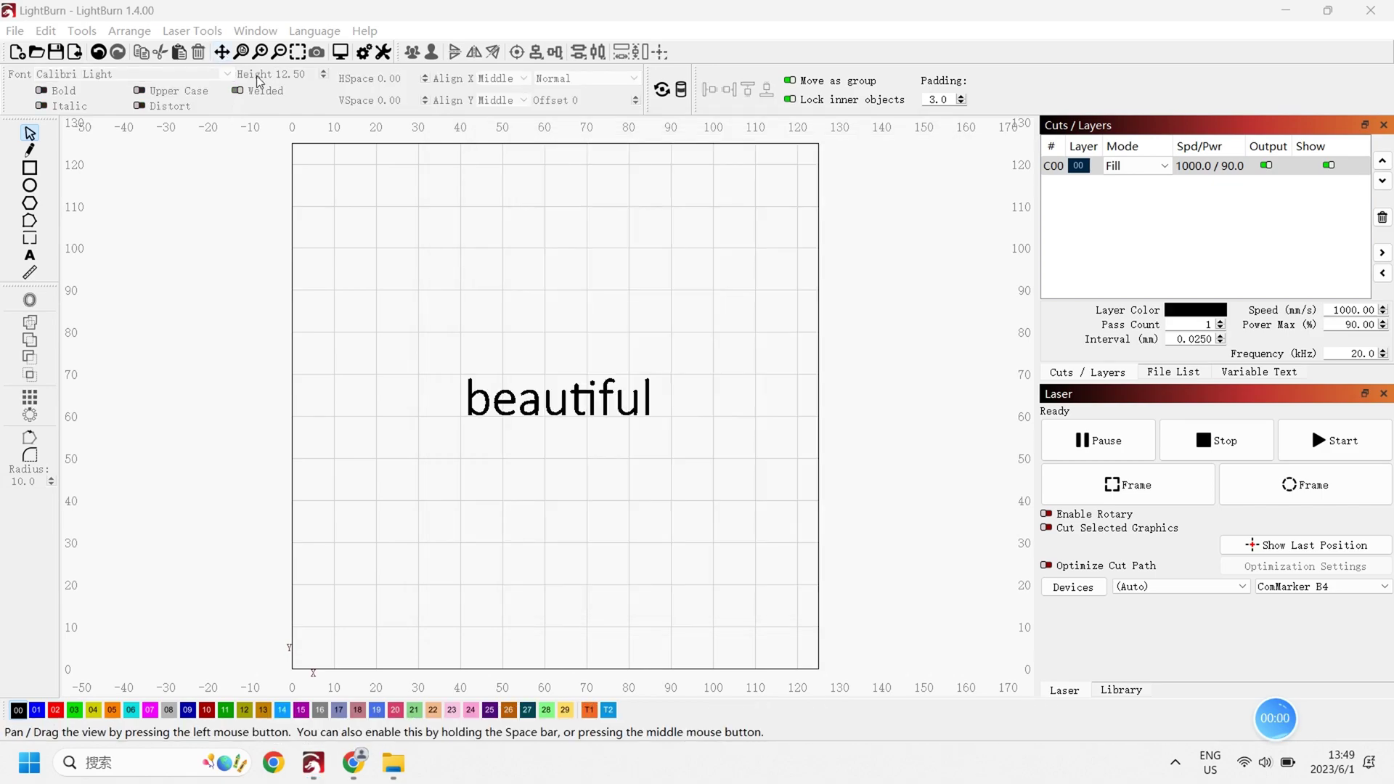
left_click(216, 32)
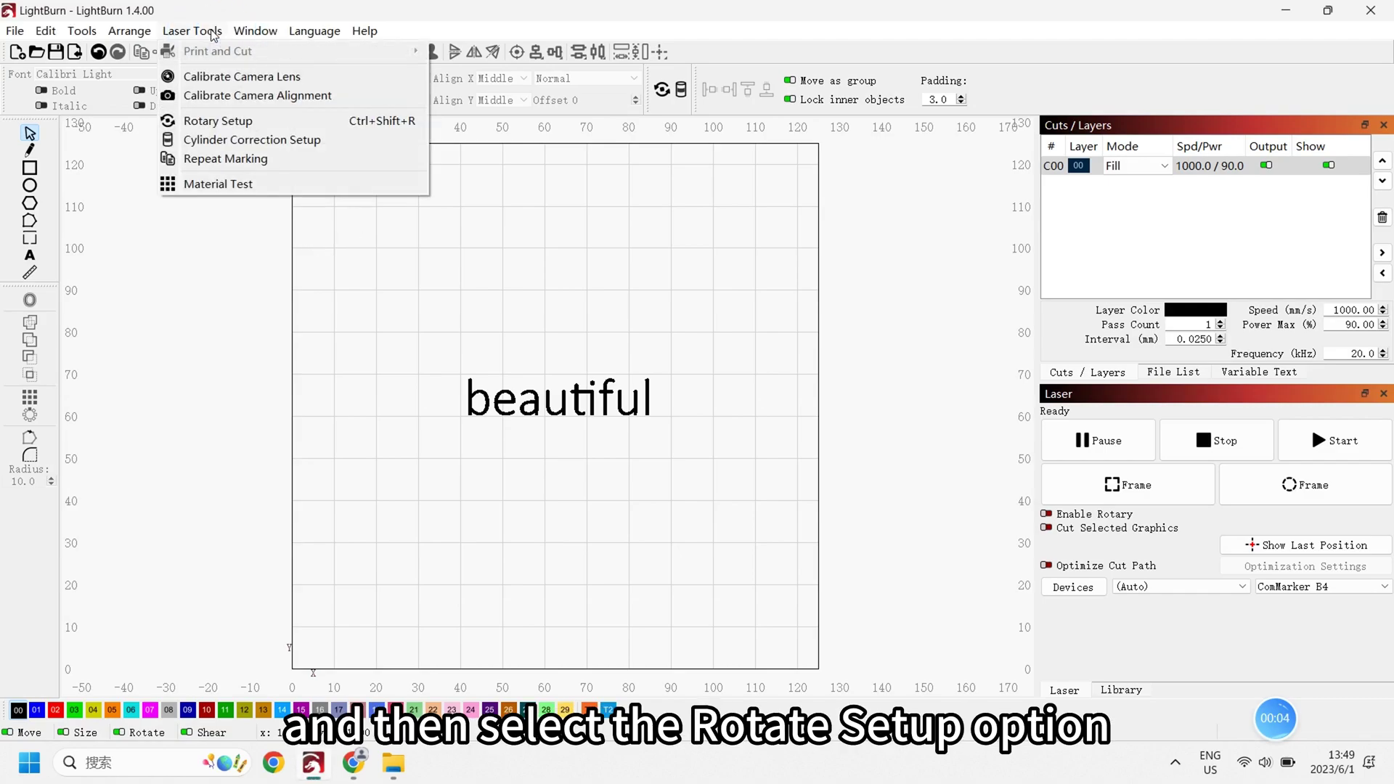
left_click(212, 121)
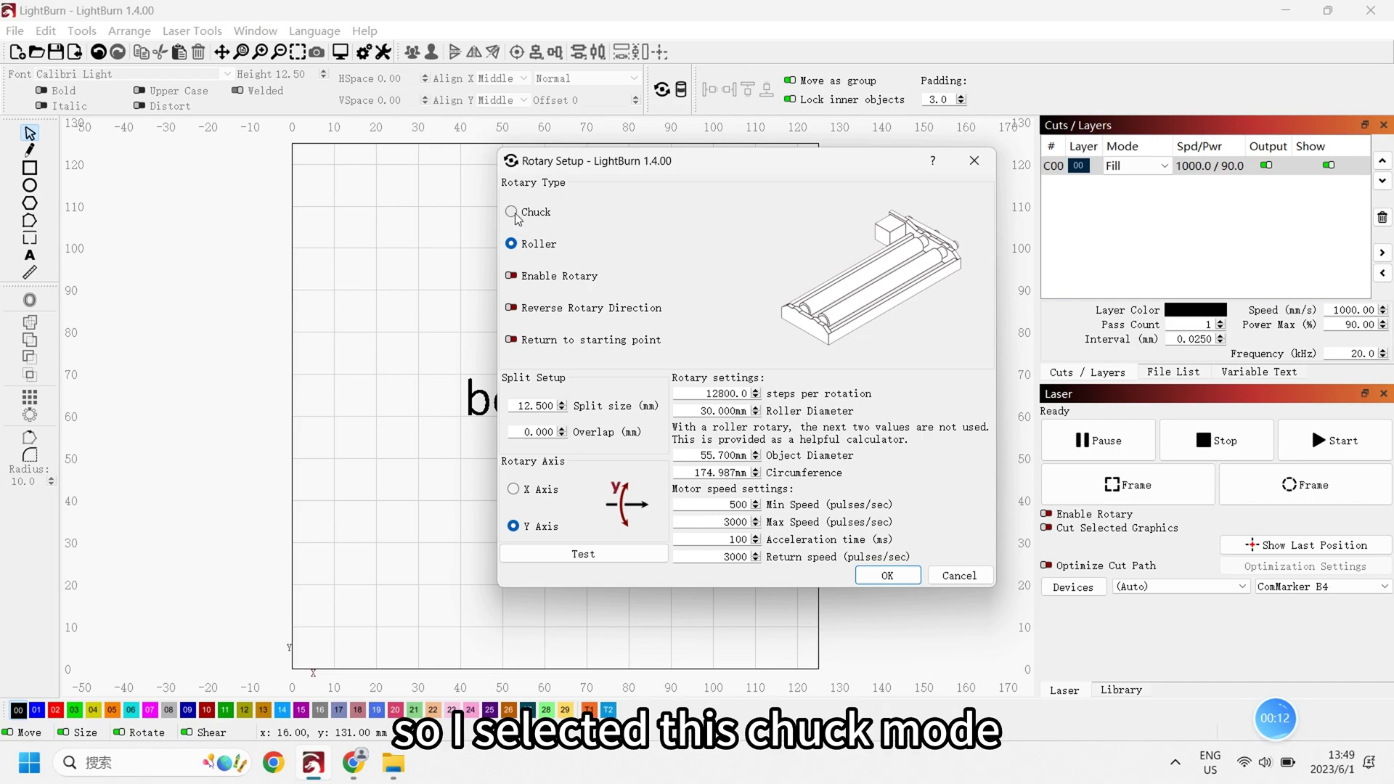
left_click(515, 215)
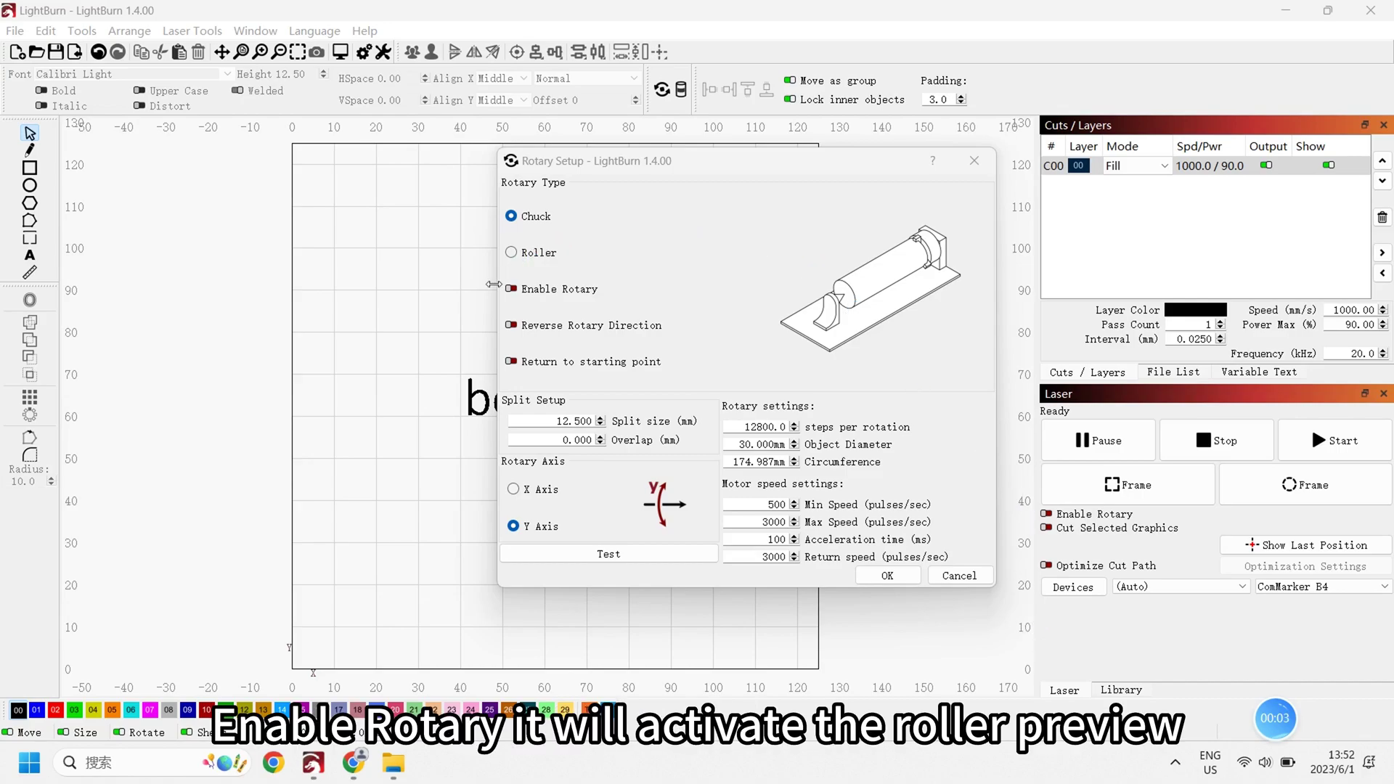
left_click(515, 291)
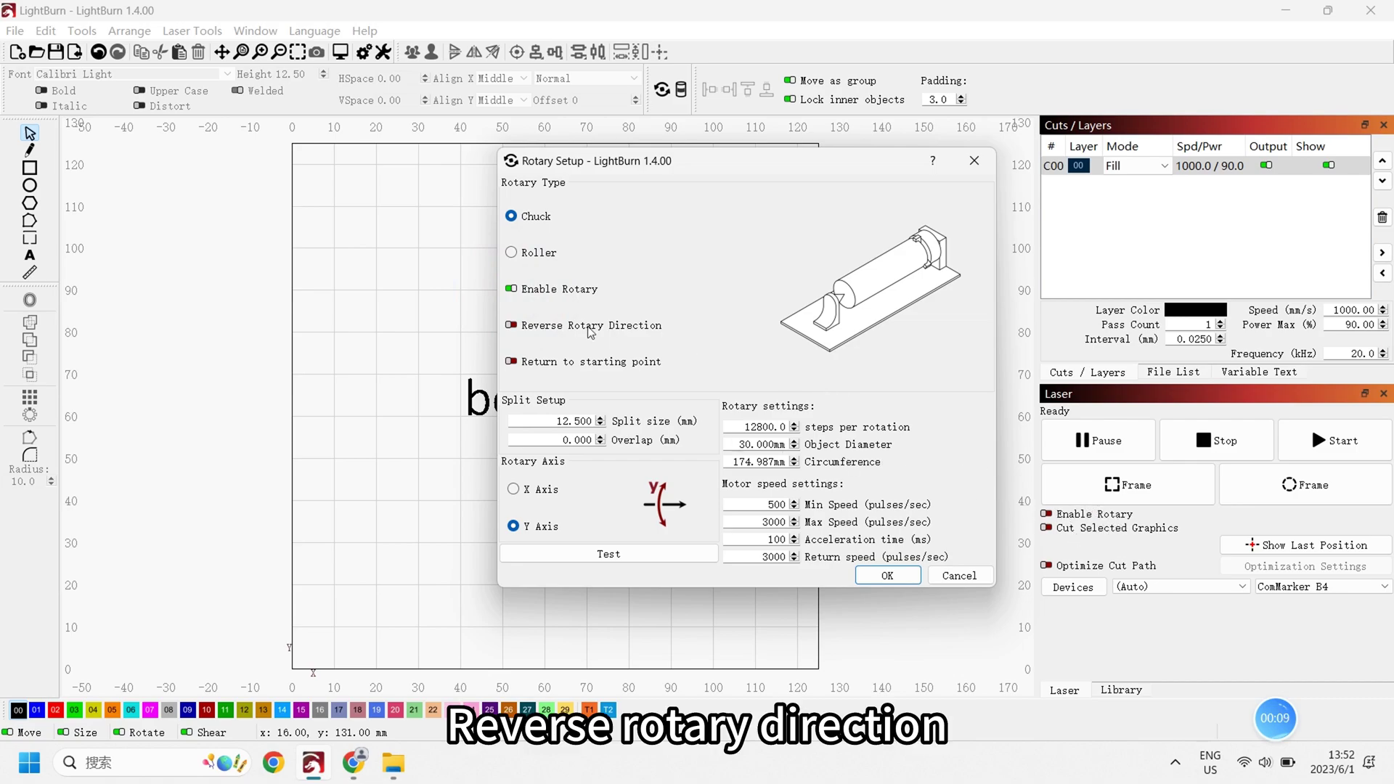
left_click(513, 325)
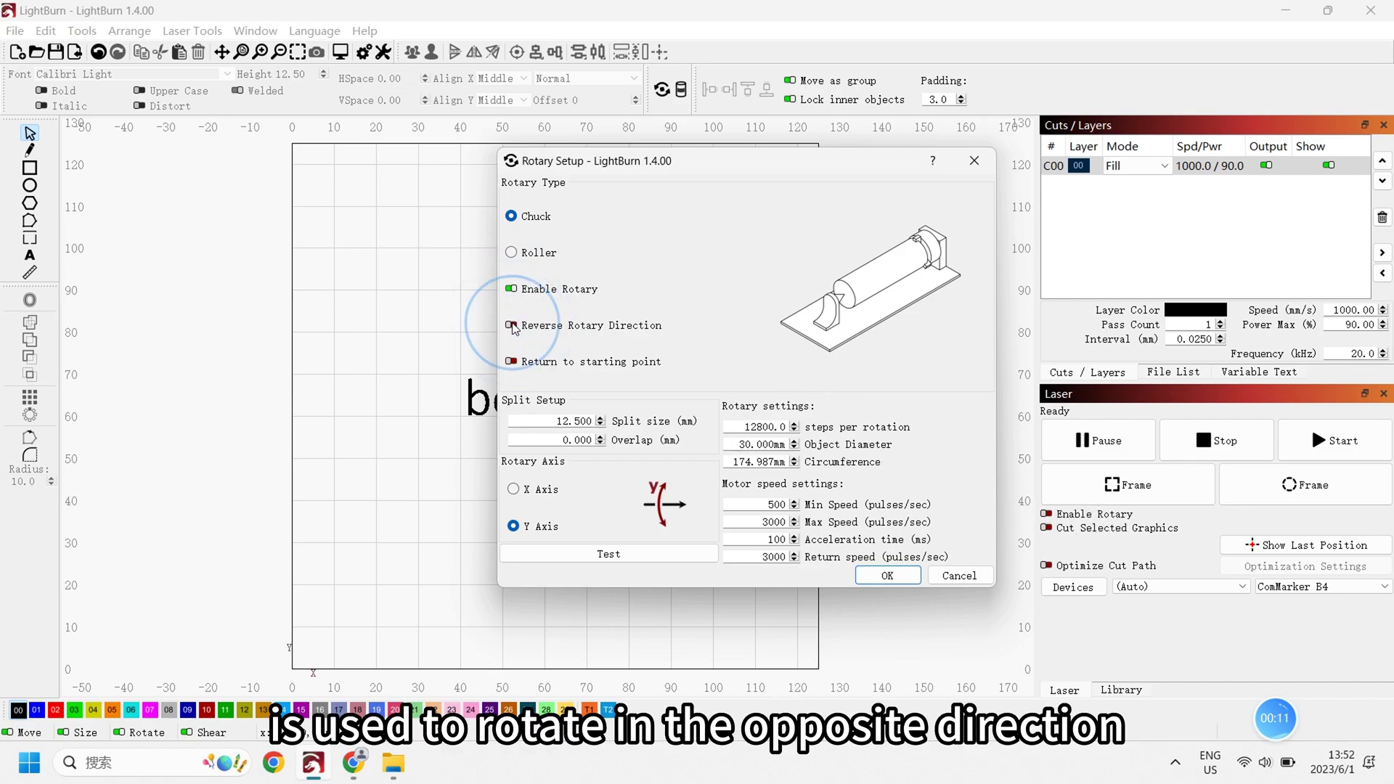
left_click(513, 326)
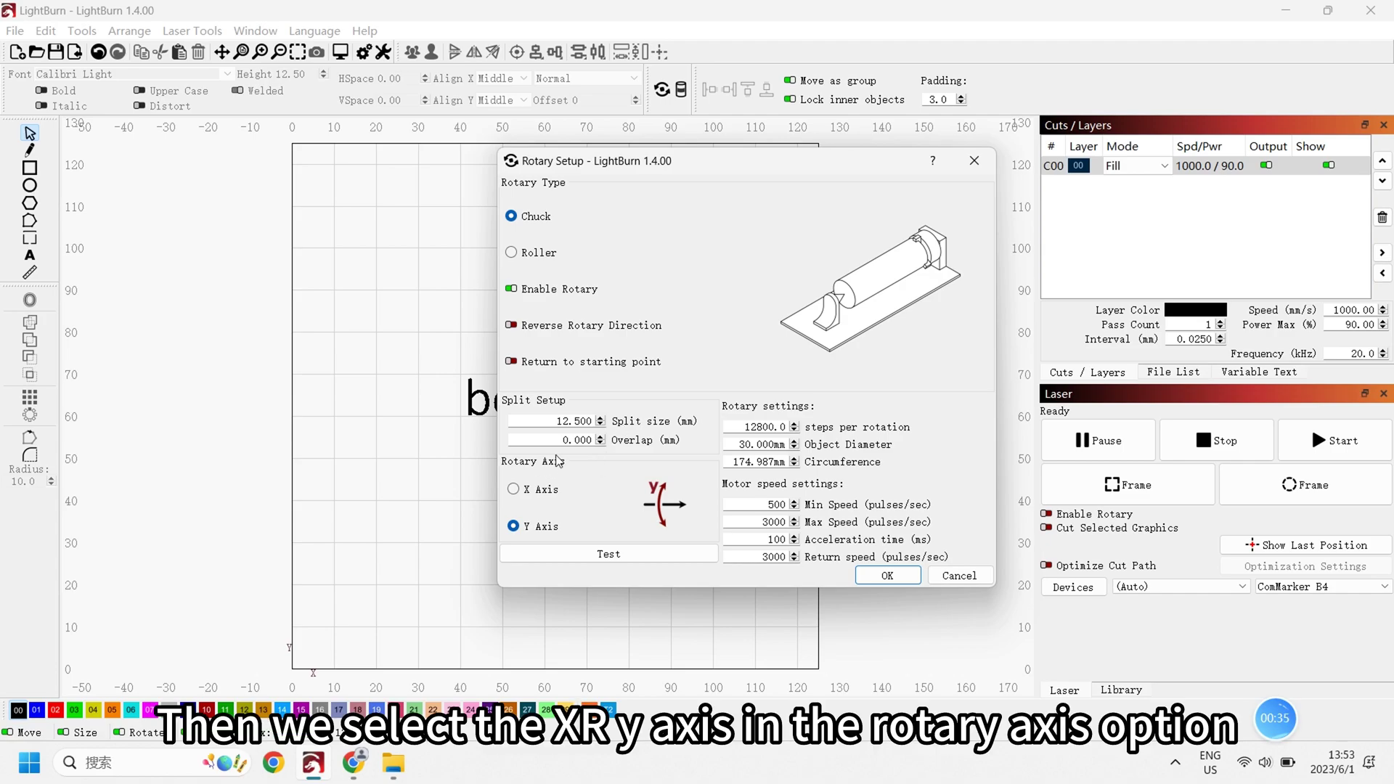
Set the rotary to the X axis, test it, and enter a 20 mm object diameter.
left_click(513, 491)
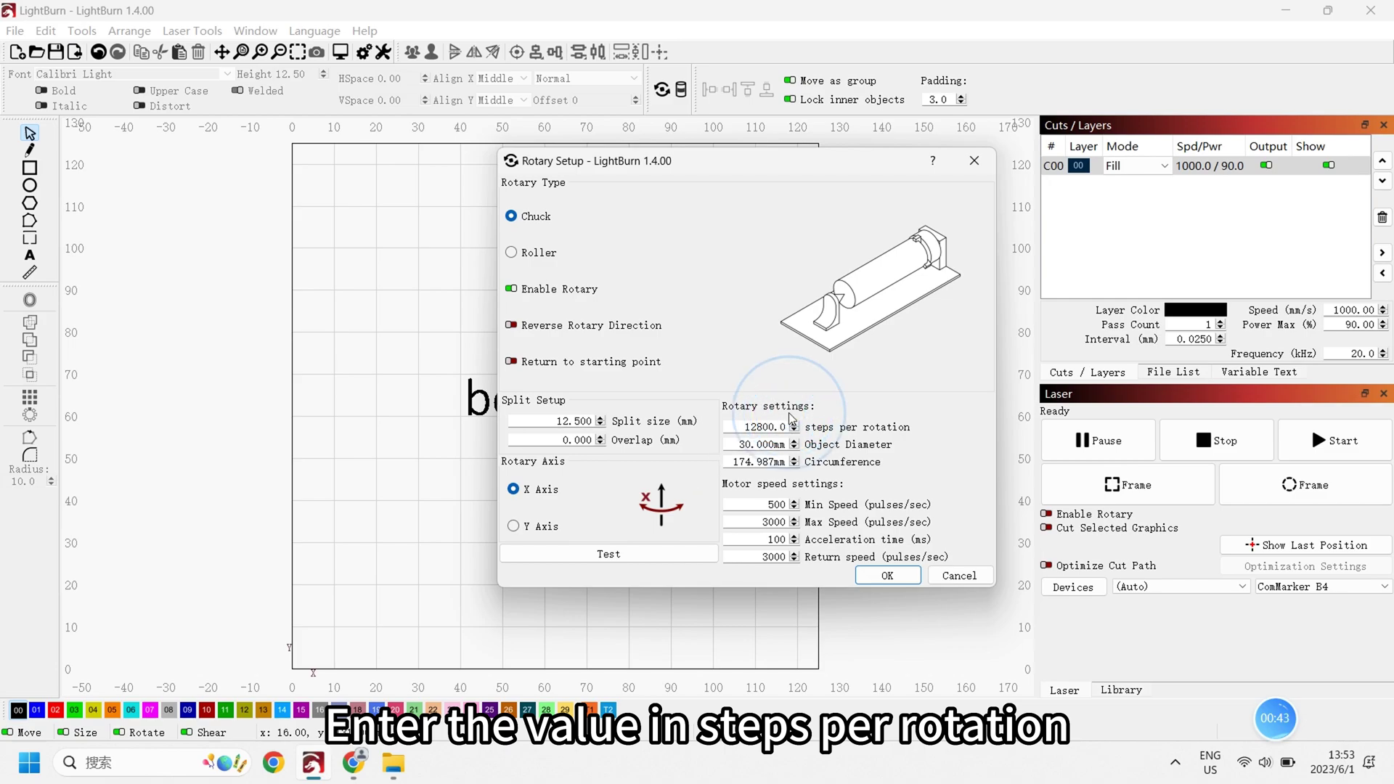
left_click(658, 562)
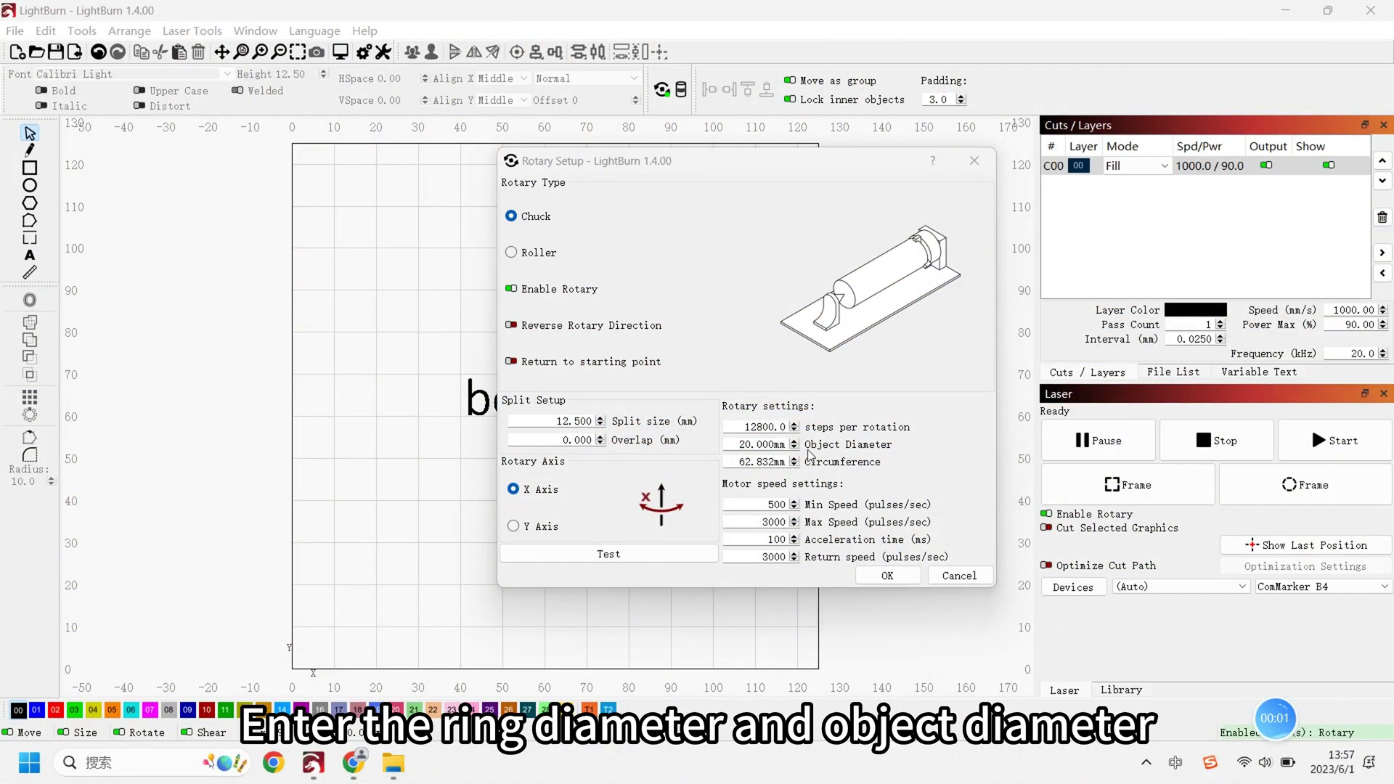
left_click(839, 448)
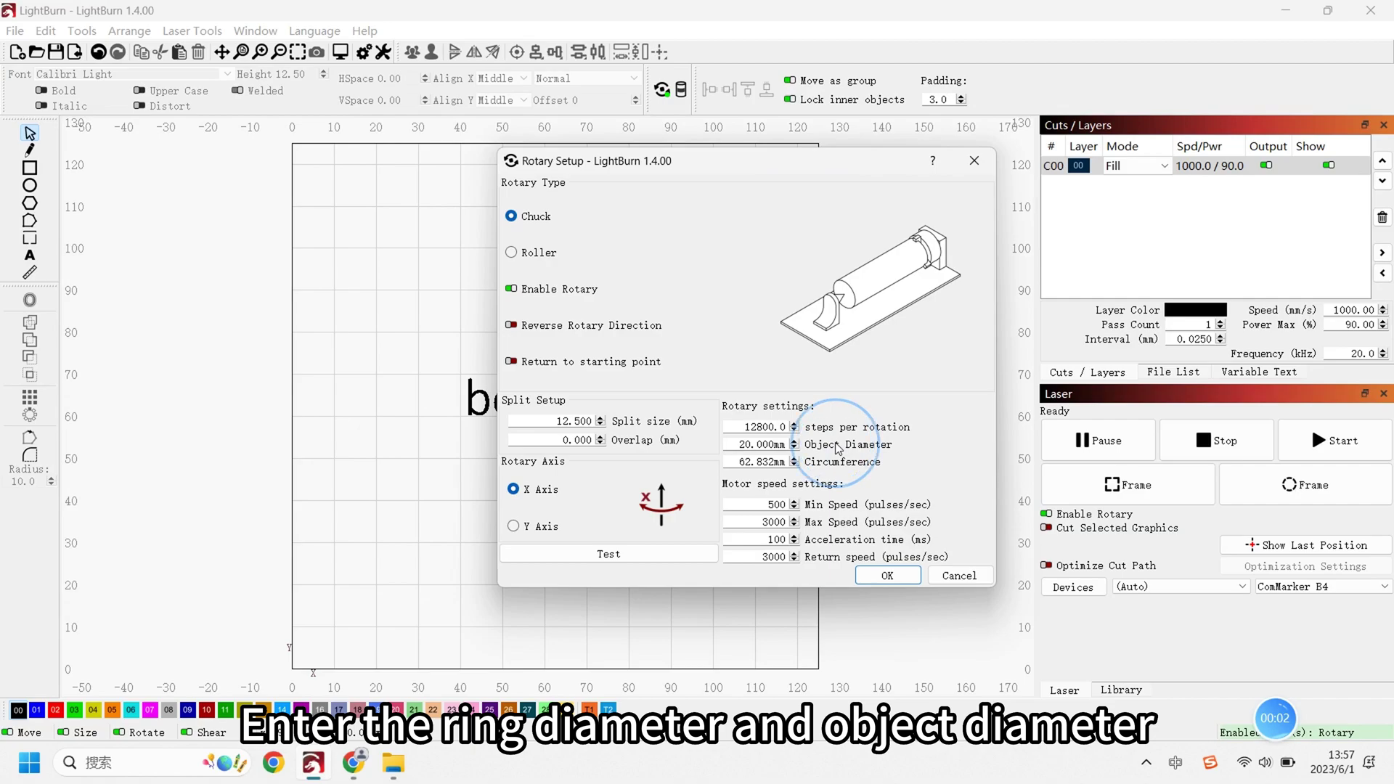
left_click(749, 445)
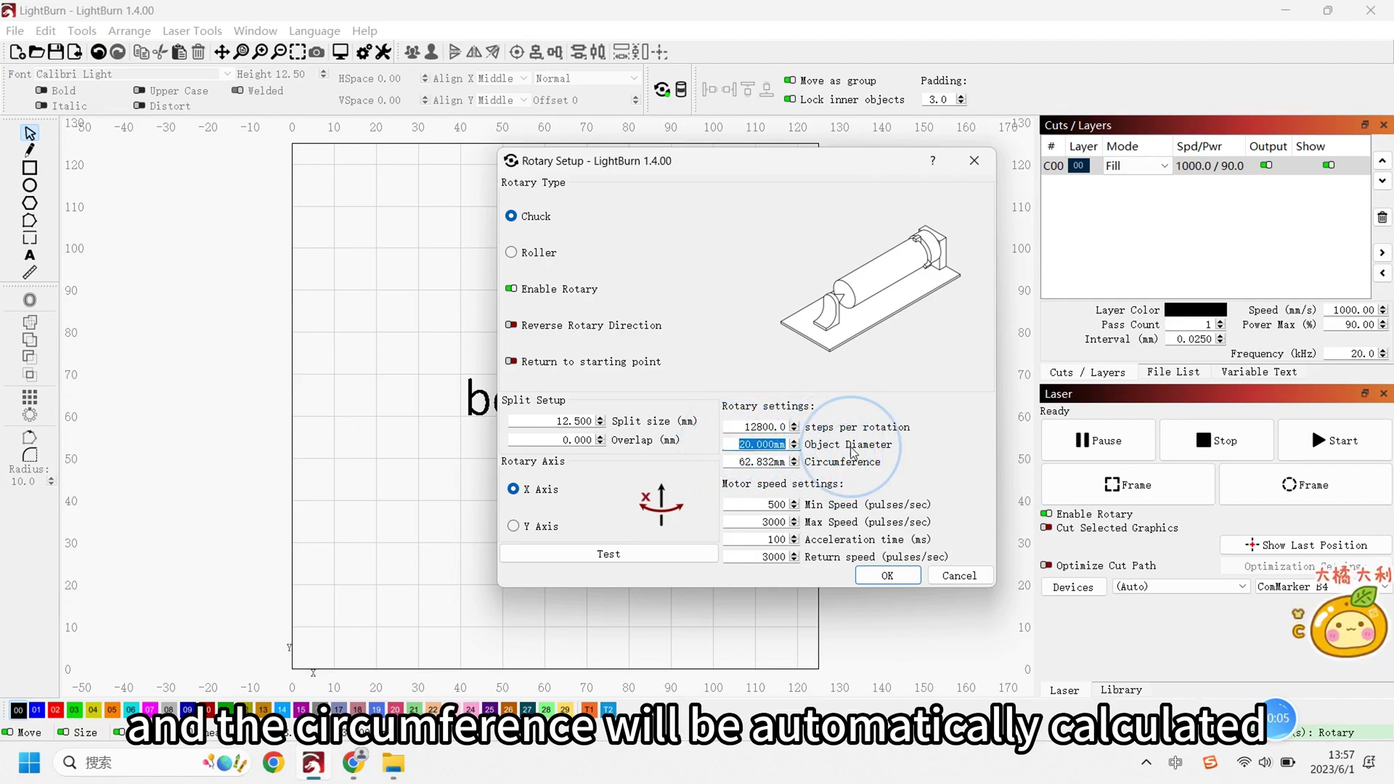
left_click(835, 463)
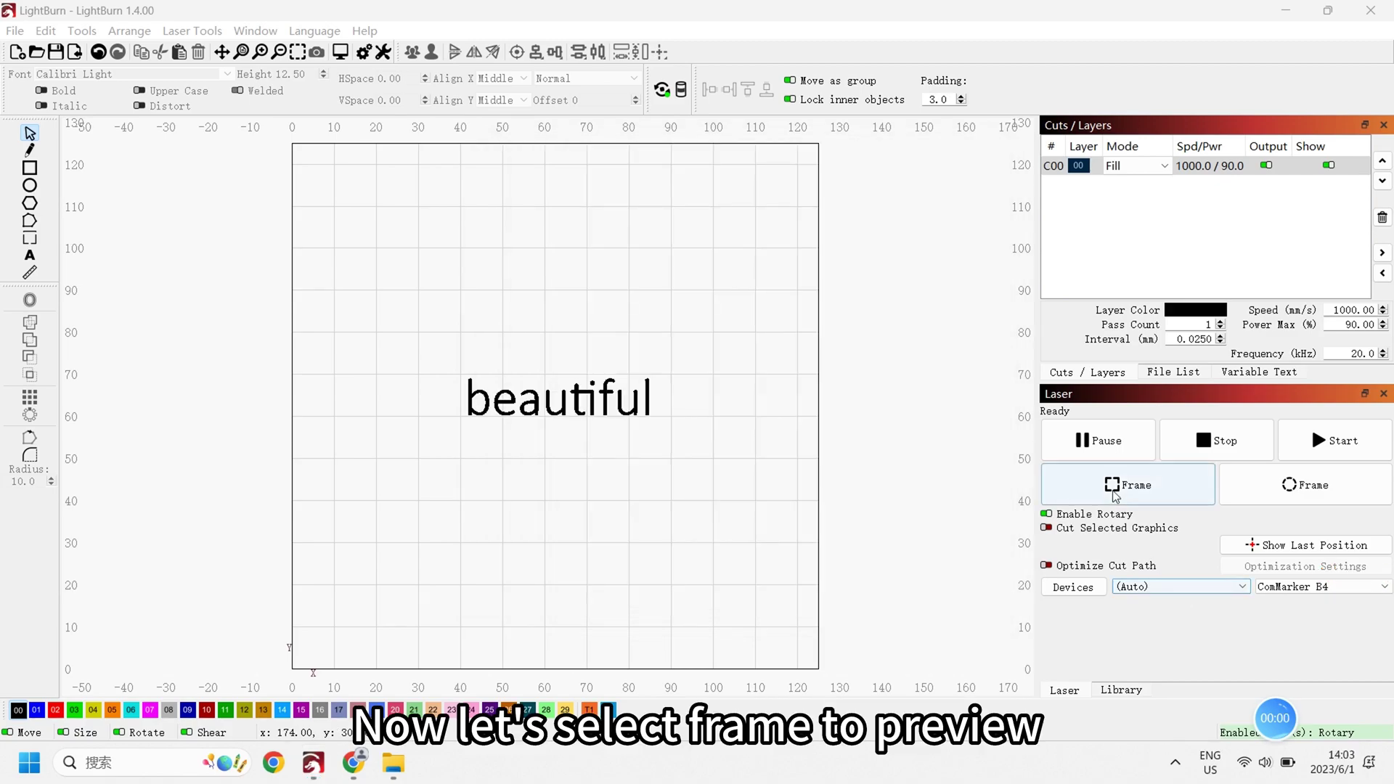
Run a frame preview of the job, choosing Hull and then Contour framing.
left_click(1122, 484)
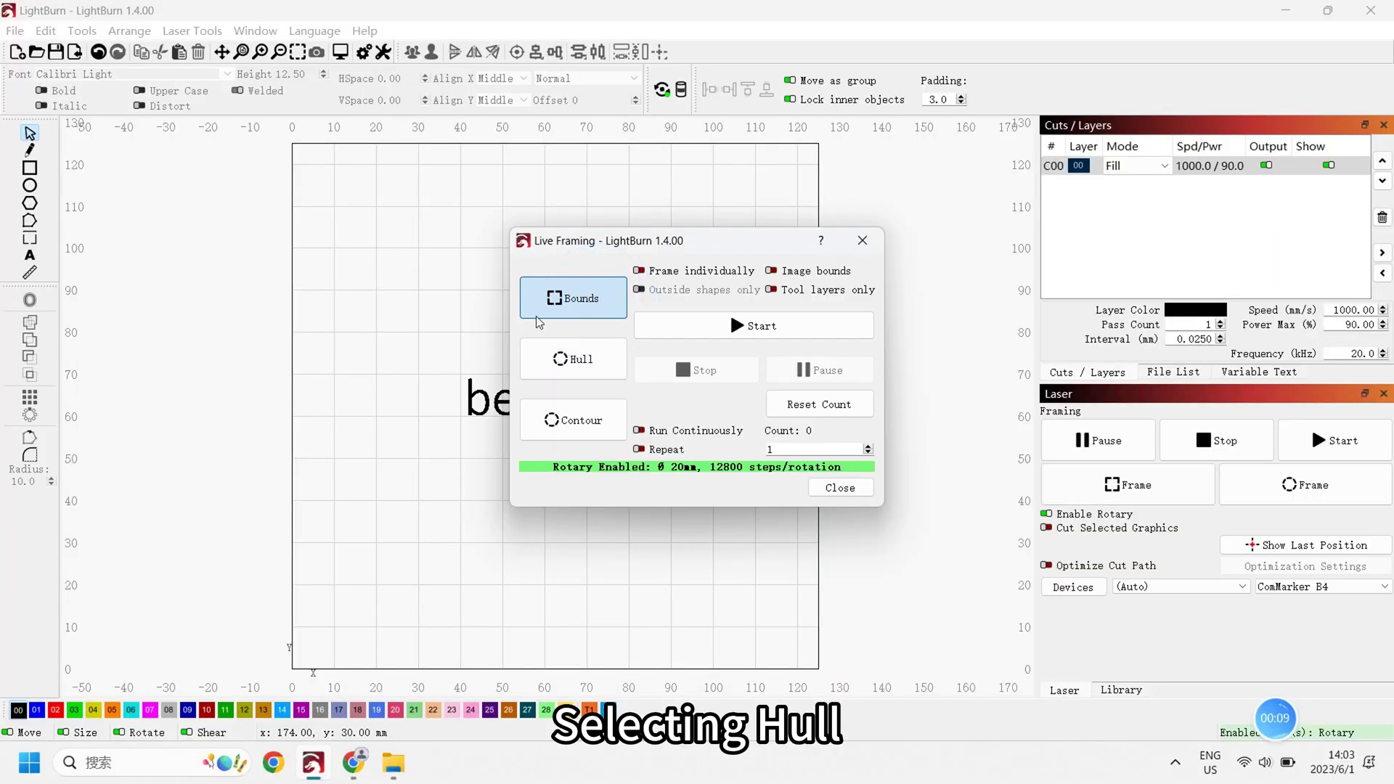
left_click(581, 366)
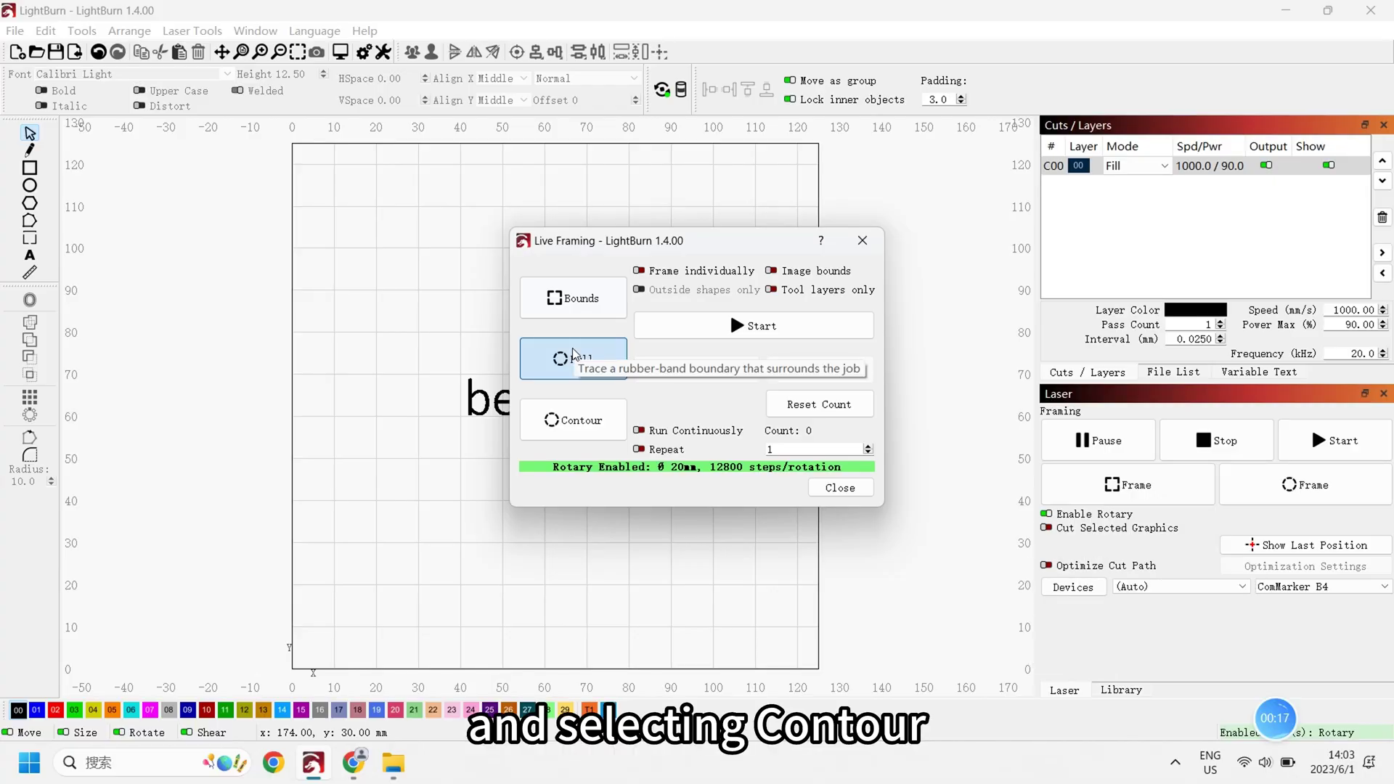
left_click(594, 424)
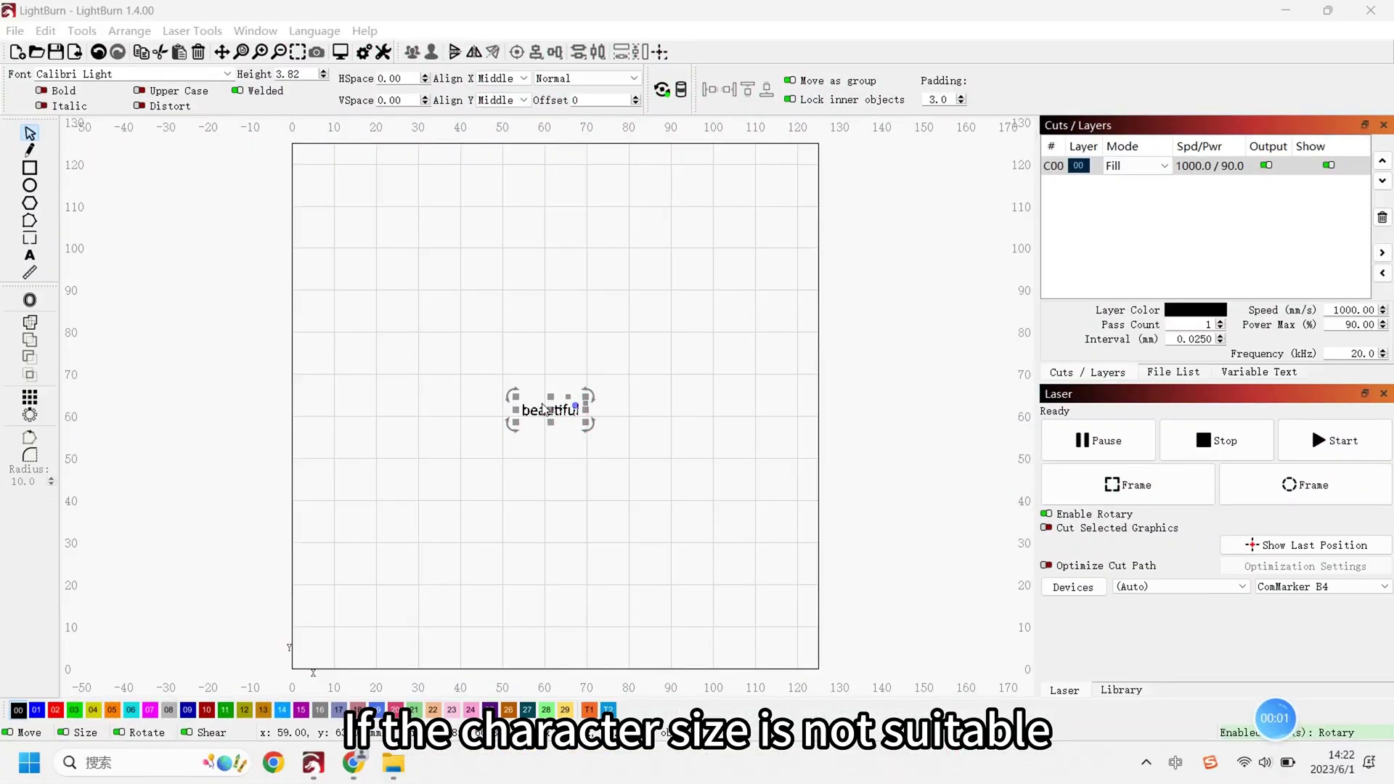
Select everything and start the rotary engraving, accepting the scan-angle warning.
left_click(545, 410)
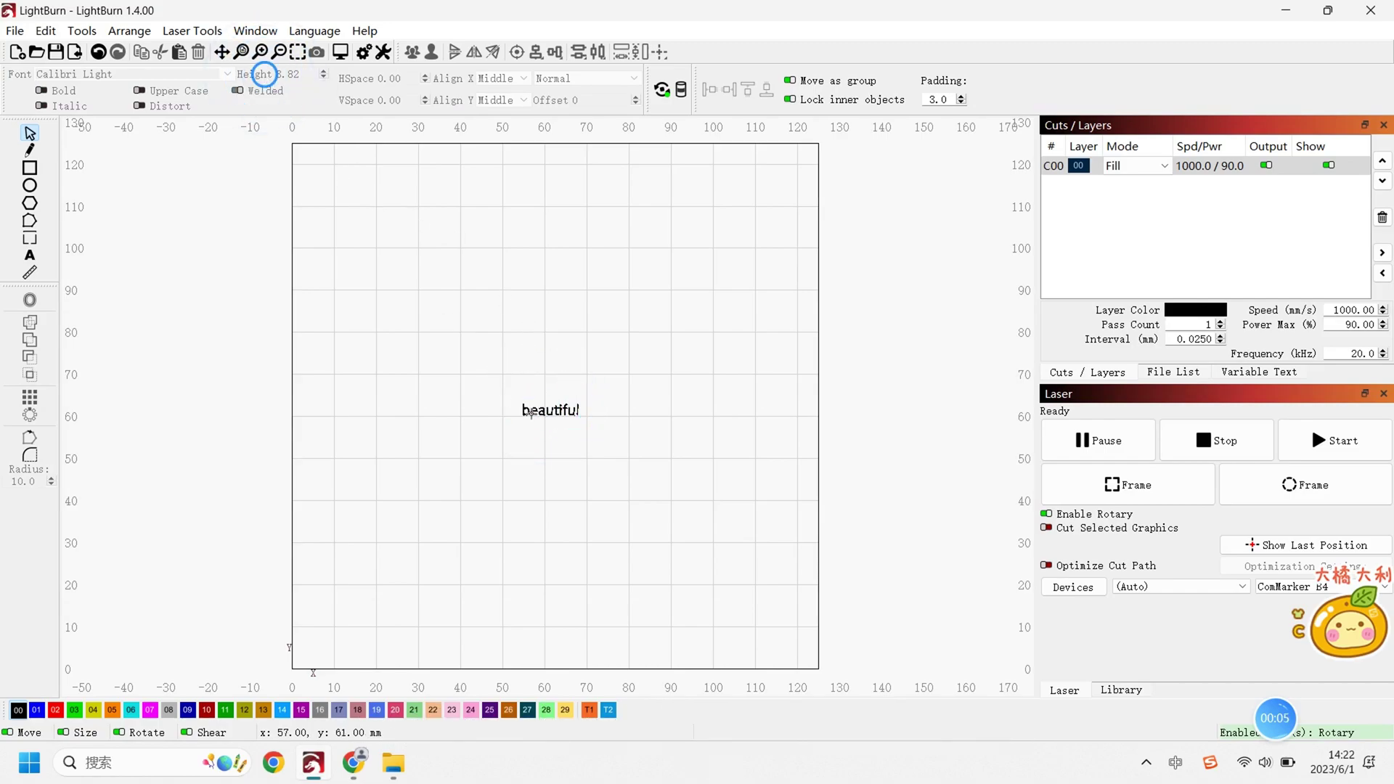
key("ctrl+a")
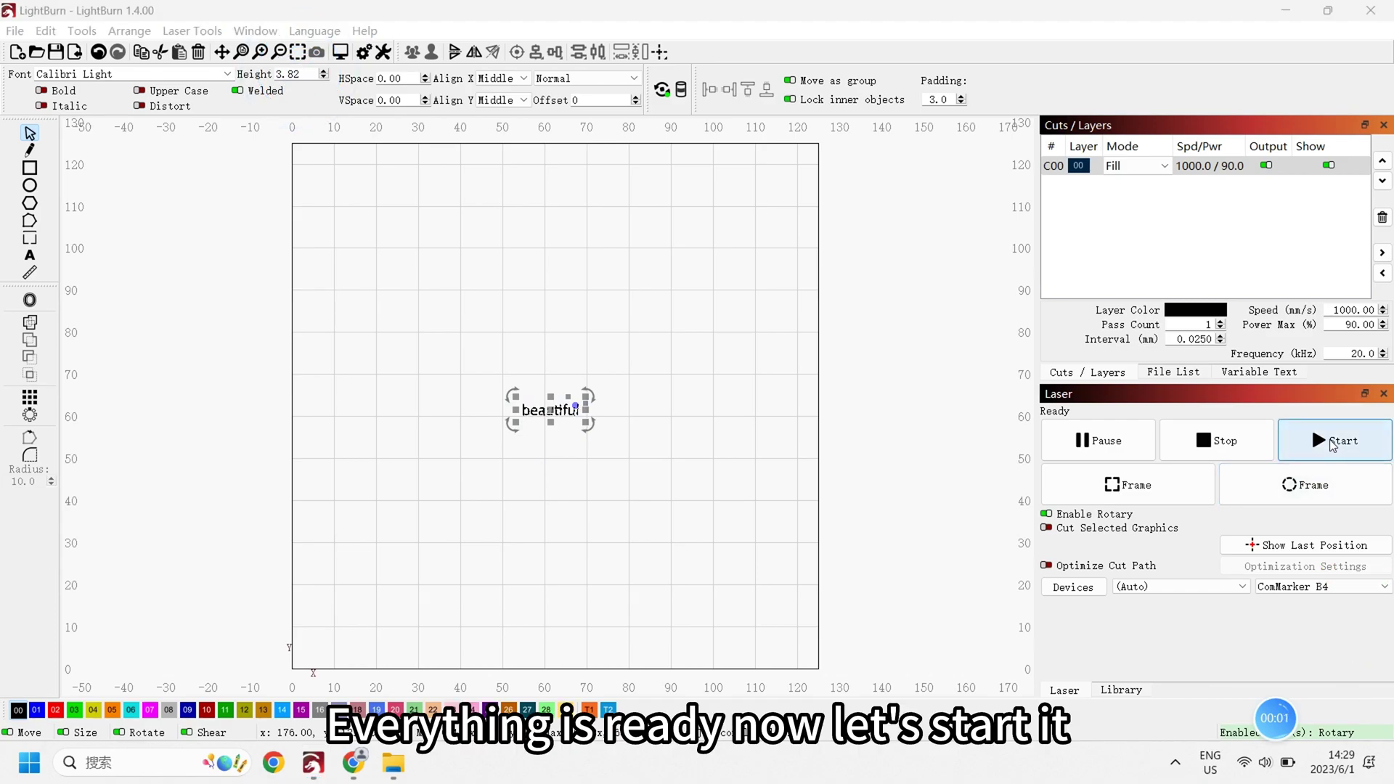
left_click(1333, 444)
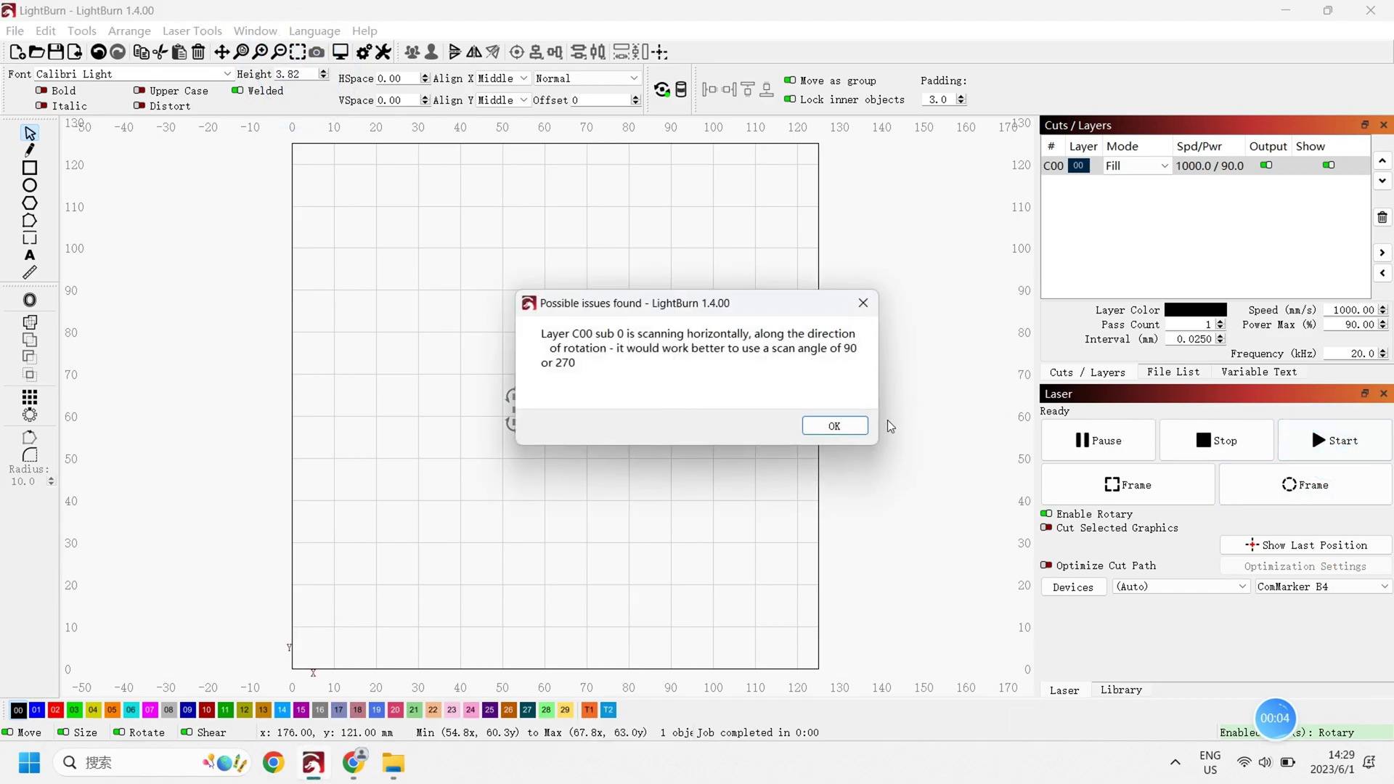
left_click(864, 427)
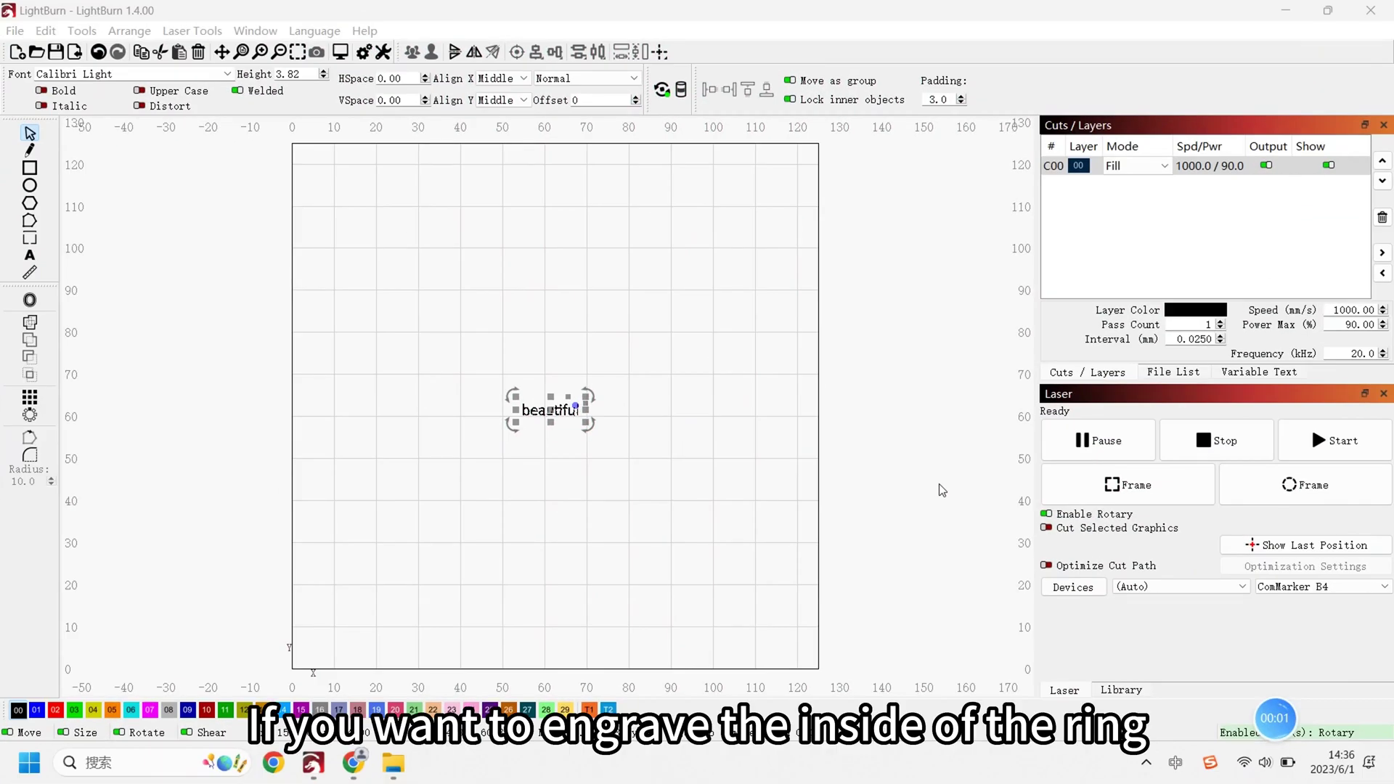
Enable Reverse Rotary Direction in the Rotary Setup under Laser Tools.
left_click(656, 399)
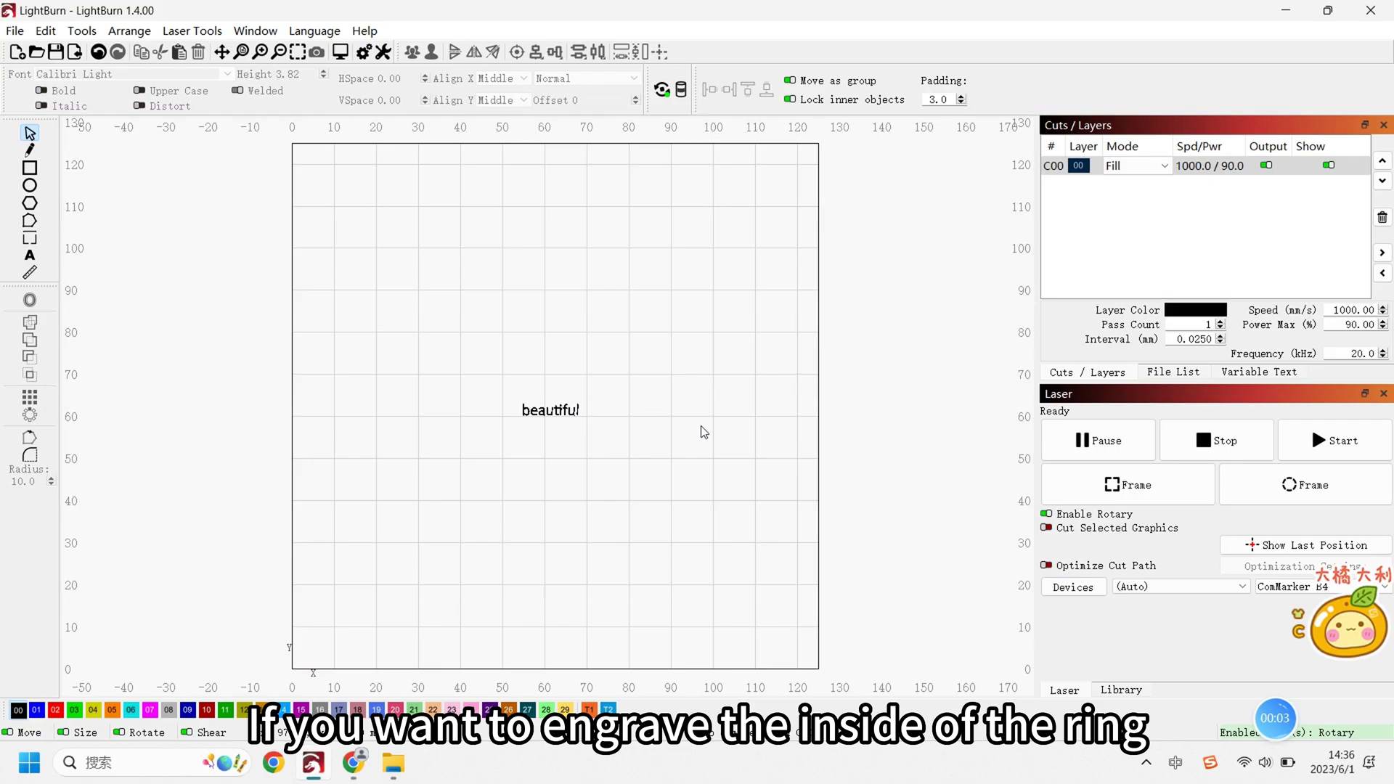
left_click(196, 30)
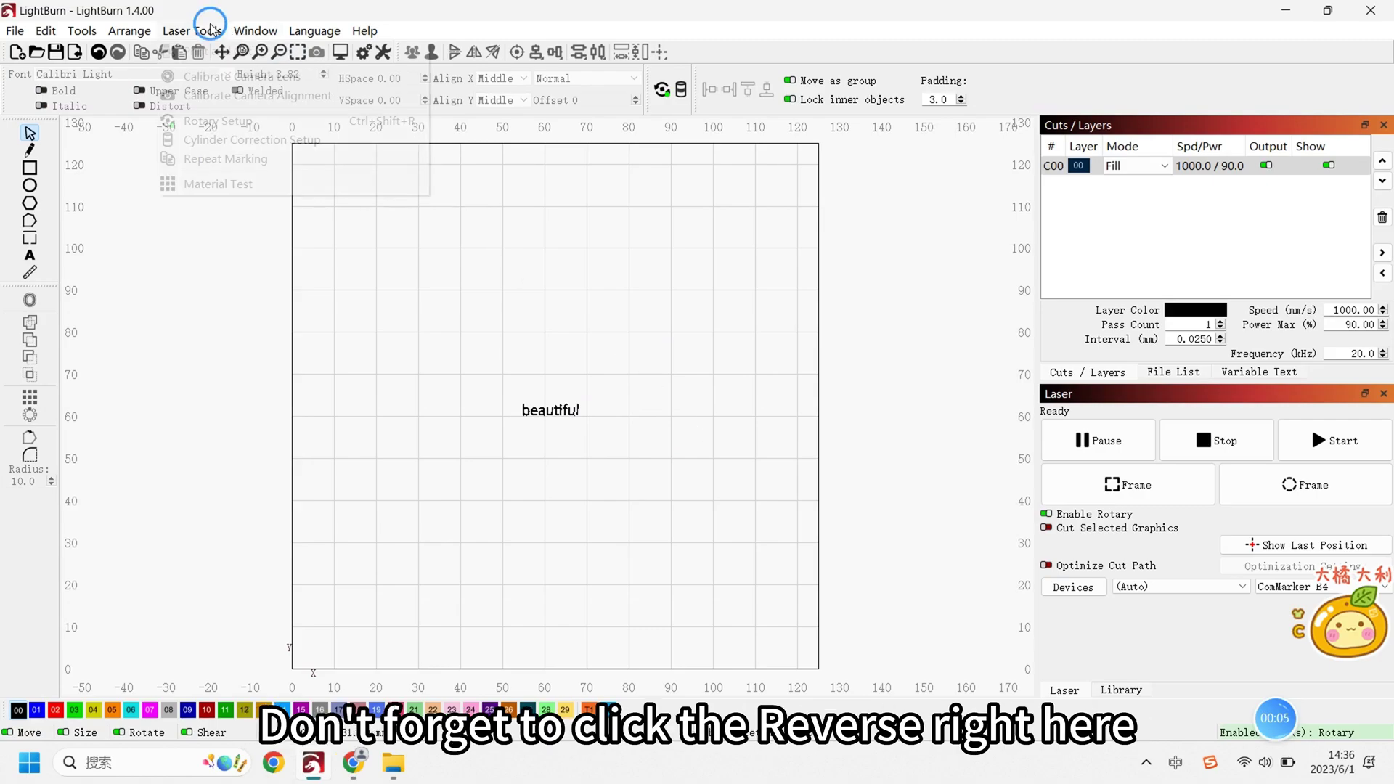
left_click(191, 119)
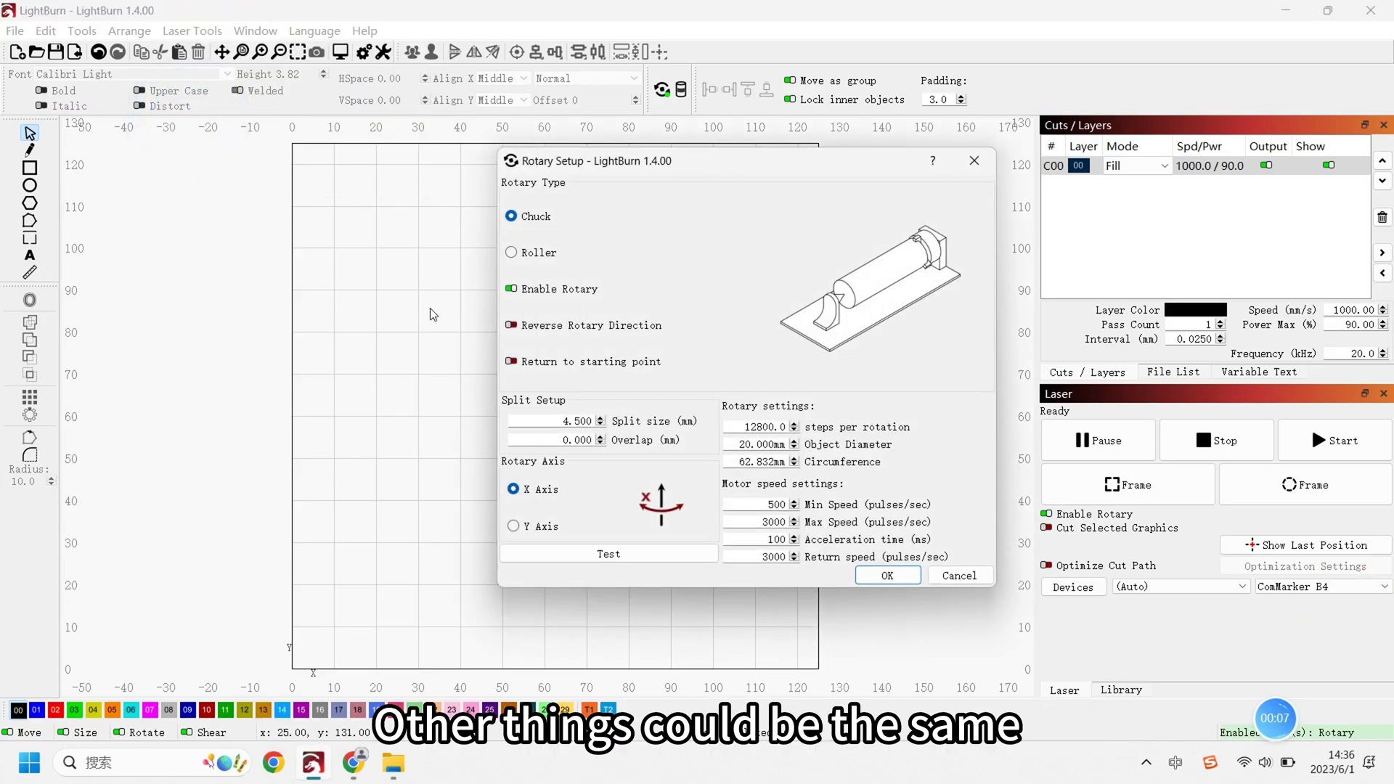
left_click(511, 326)
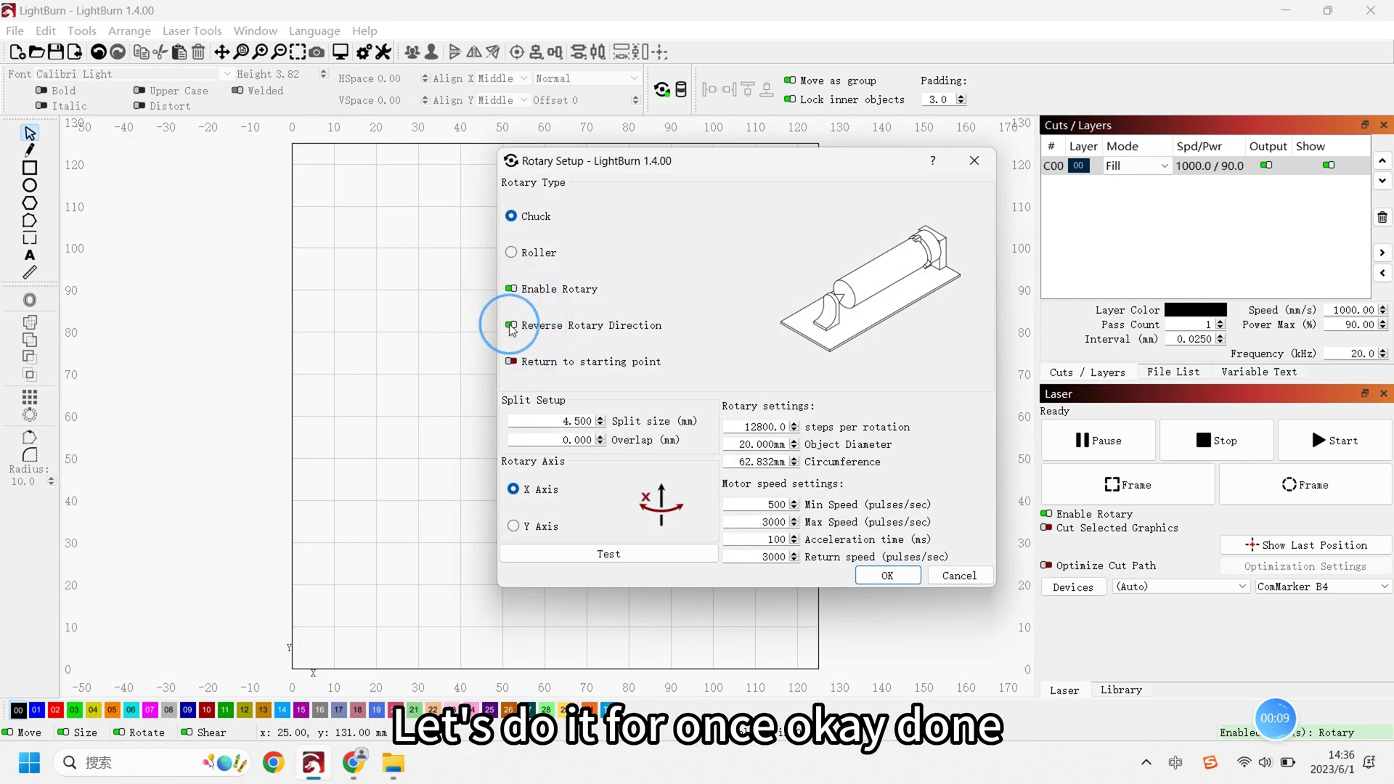